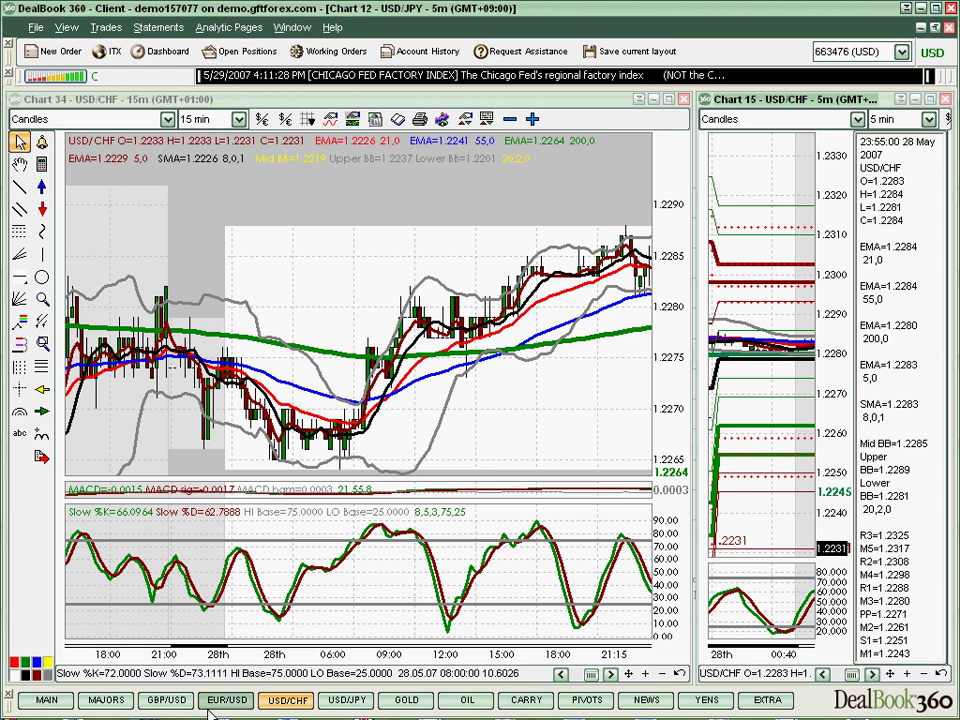
Switch to the GOLD workspace to show the 15-minute AUD/USD charts
left_click(407, 699)
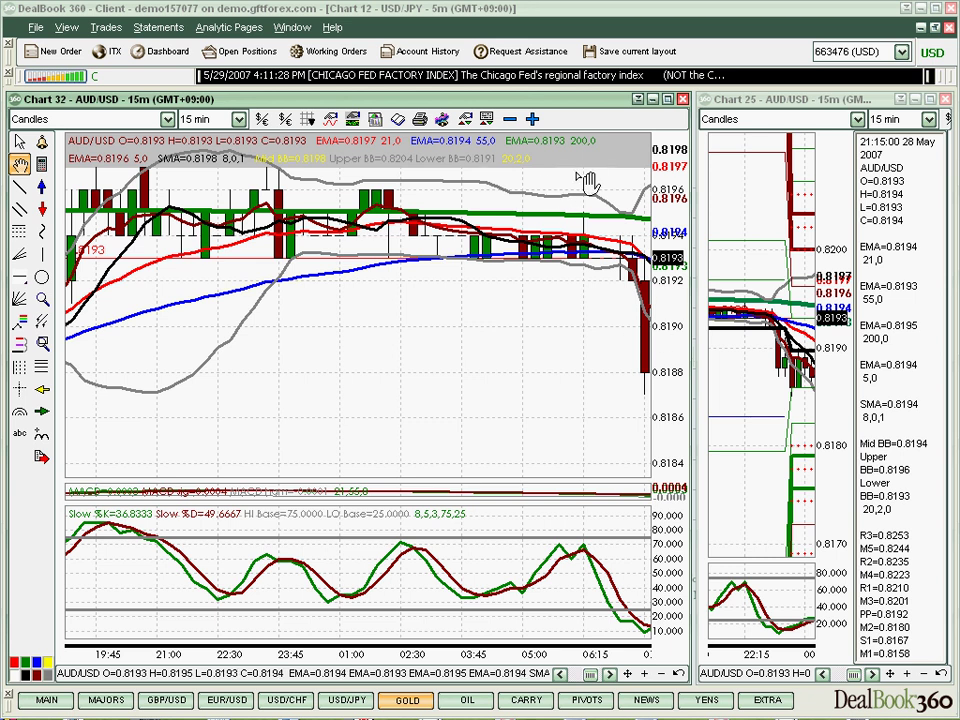
Scroll and zoom out the AUD/USD 15-minute chart to show several days back to the 25th
left_click(610, 675)
left_click(610, 675)
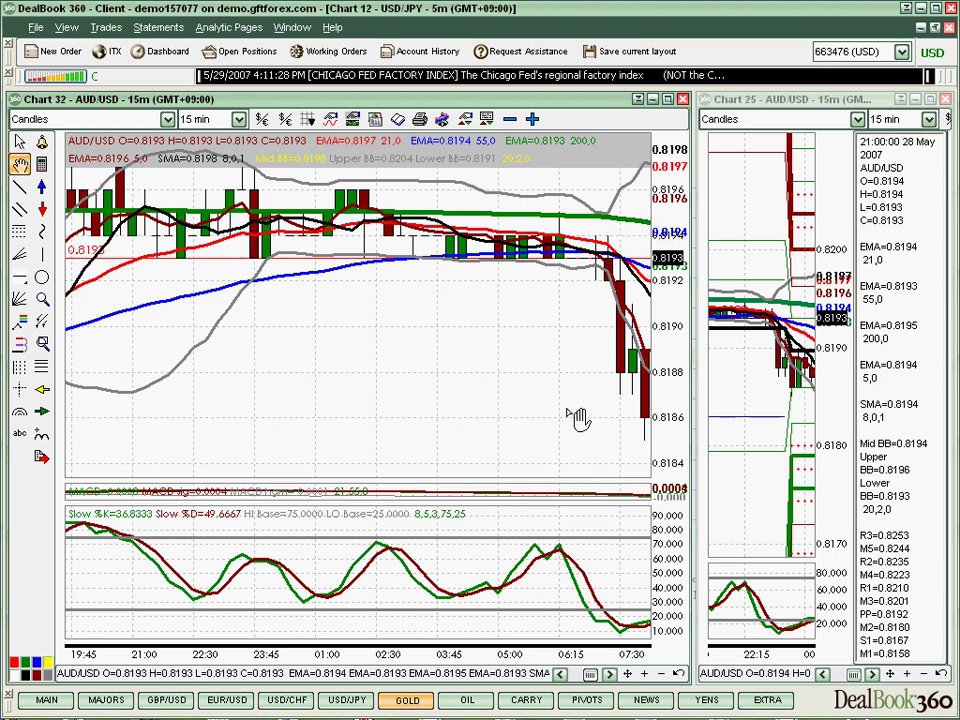
scroll(490, 291, "down", 2)
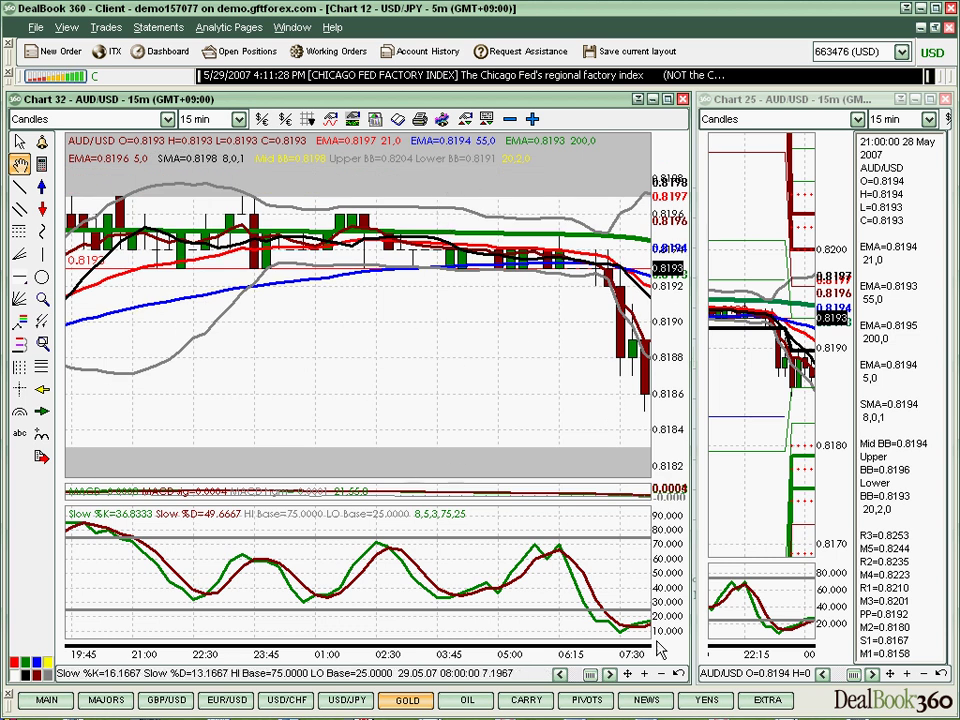
left_click(661, 674)
left_click(661, 674)
left_click(661, 674)
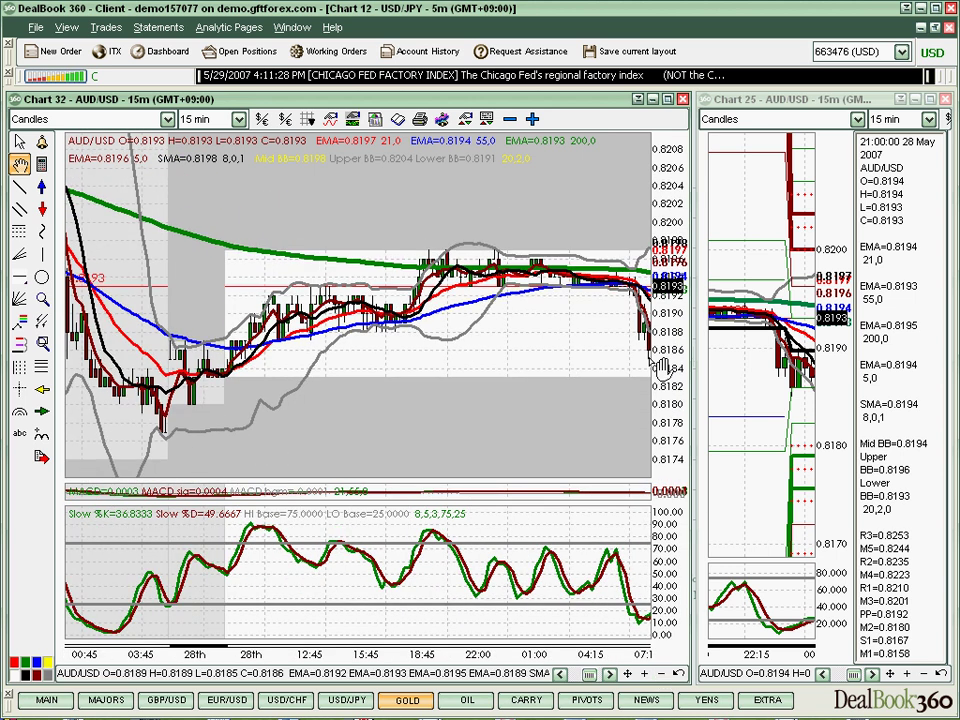
left_click(663, 676)
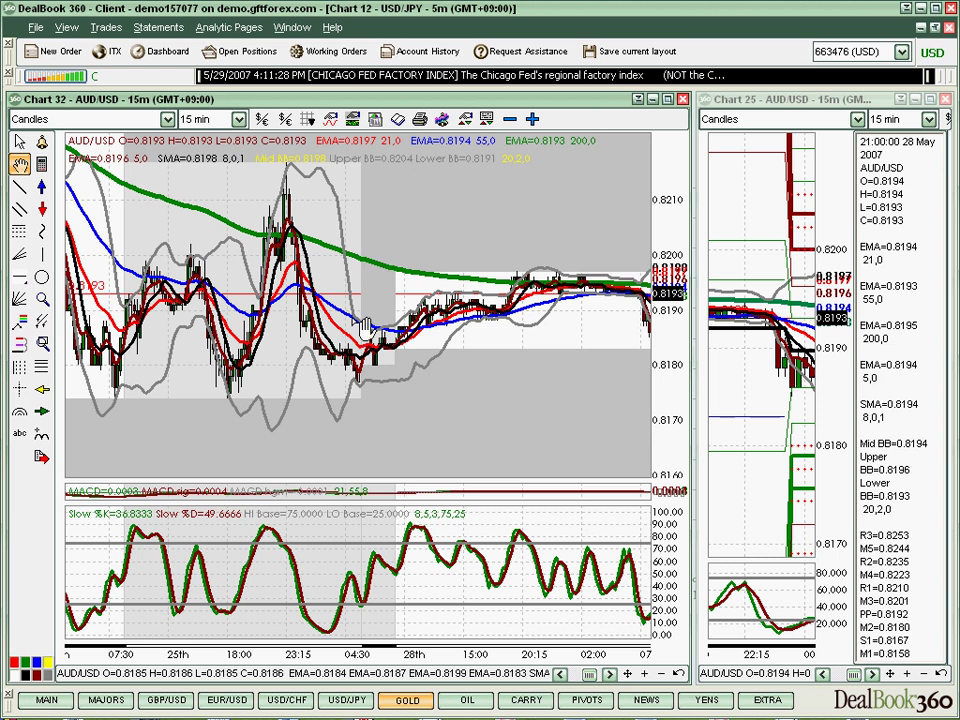
left_click(19, 230)
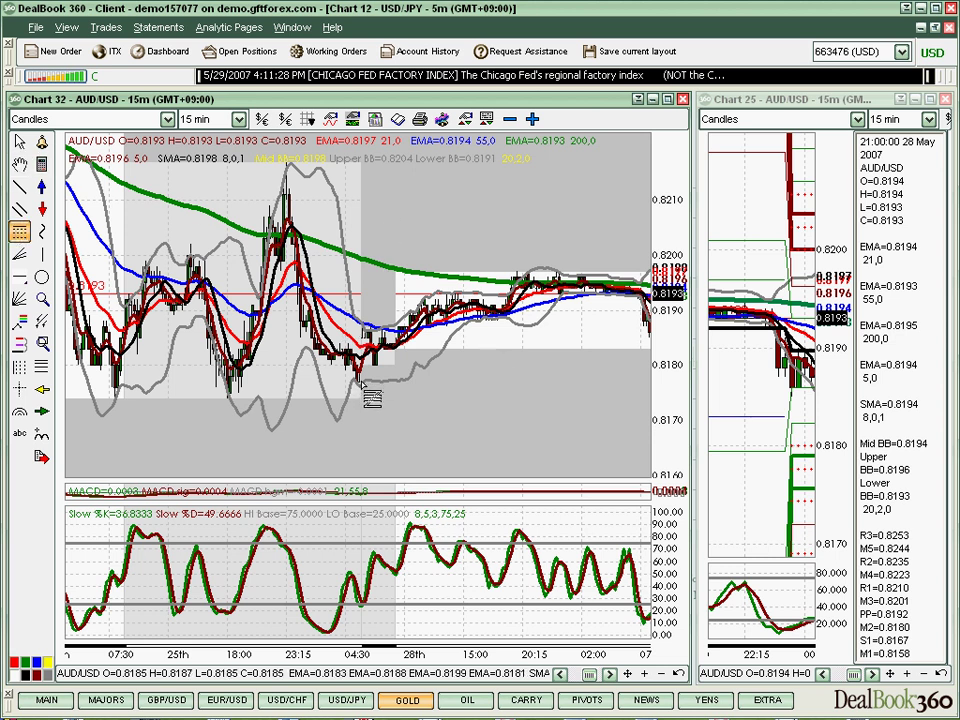
Draw Fibonacci levels from the 0.8217 high to the 0.8177 low, compressing the scale to reveal 0.8153
left_click(288, 168)
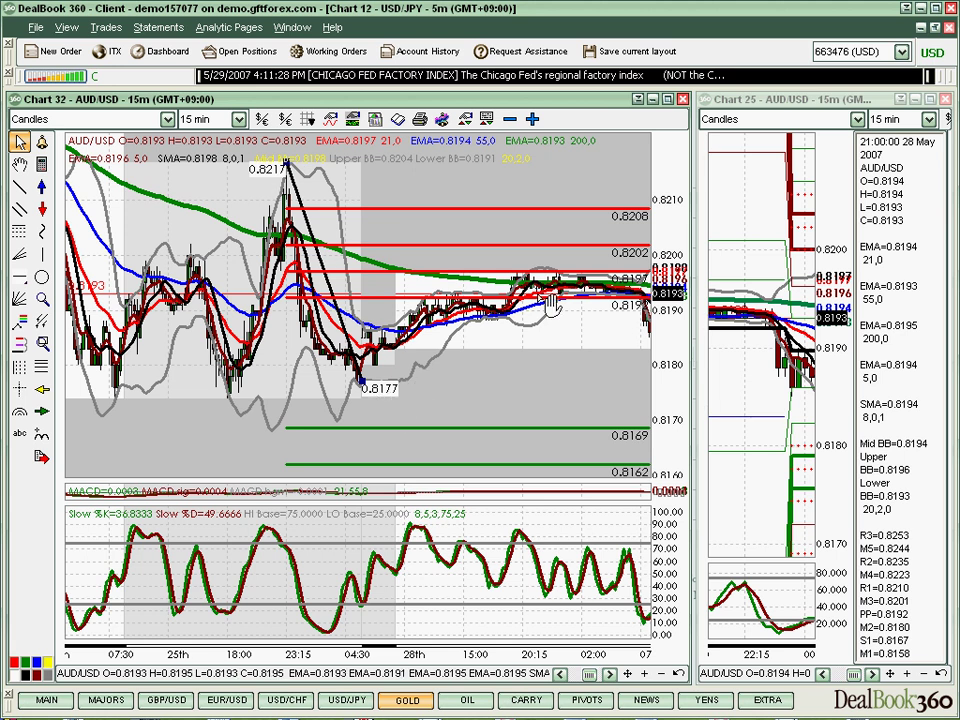
left_click_drag(674, 402, 664, 325)
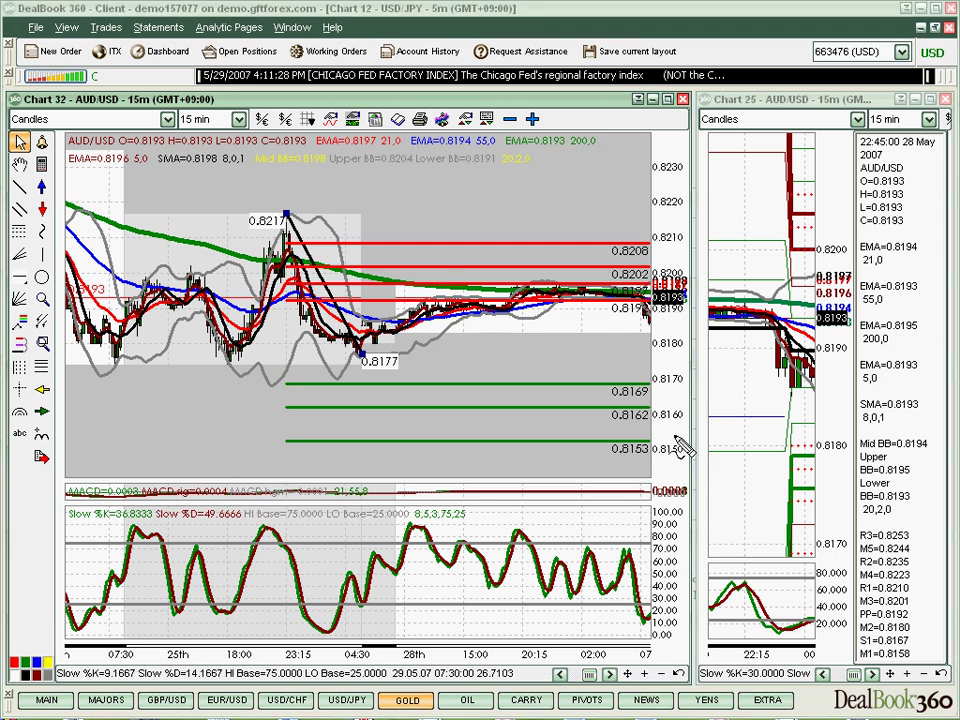
mouse_move(625, 422)
left_mouse_down()
mouse_move(598, 425)
mouse_move(590, 455)
mouse_move(642, 466)
mouse_move(705, 450)
mouse_move(662, 423)
mouse_move(622, 423)
left_mouse_up()
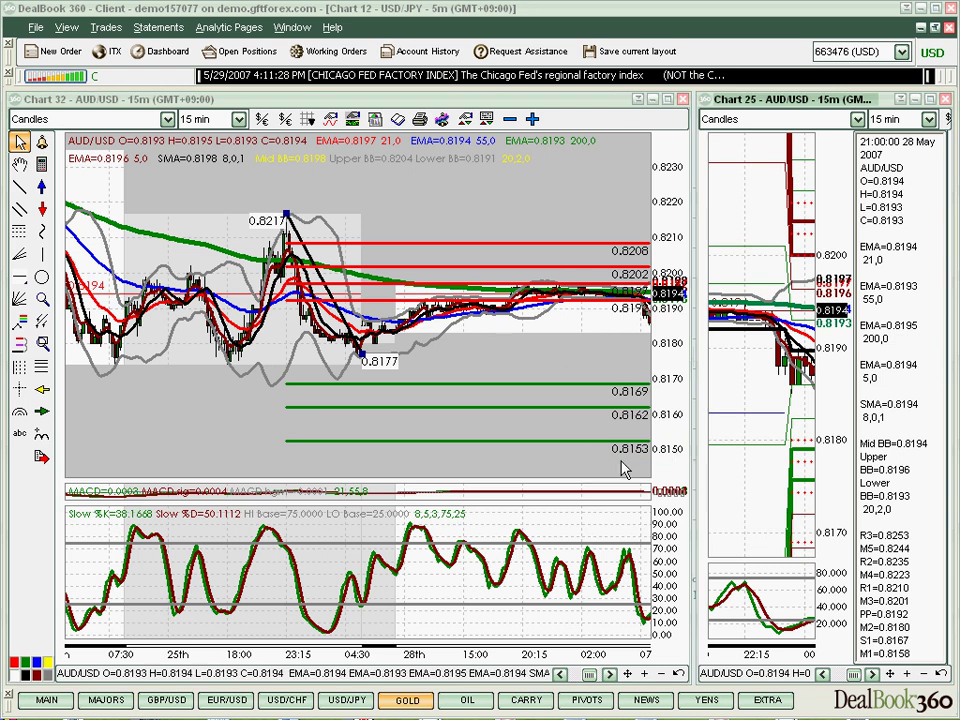
Step the AUD/USD chart forward through the later bars
left_click(611, 675)
left_click(611, 675)
left_click(611, 675)
left_click(611, 675)
left_click(611, 675)
left_click(611, 675)
left_click(611, 675)
left_click(611, 675)
left_click(611, 675)
left_click(611, 675)
left_click(611, 675)
left_click(611, 675)
left_click(611, 675)
left_click(611, 675)
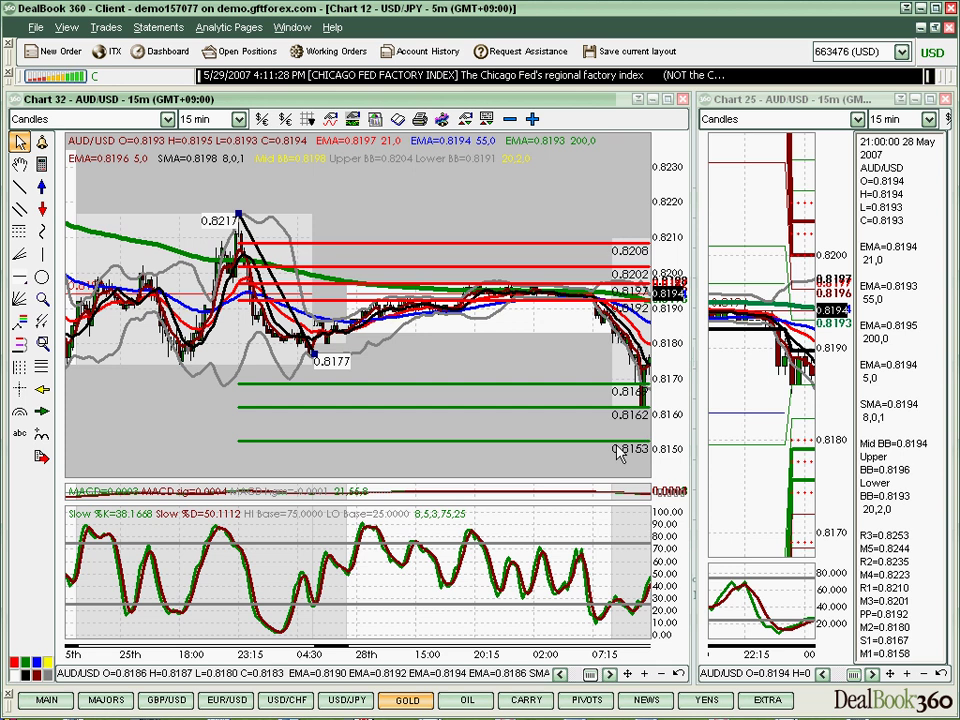
Reach the dip near 0.8162 and rebound to 0.8208, then switch to the GBP/USD charts
left_click(611, 675)
left_click_drag(611, 675, 612, 676)
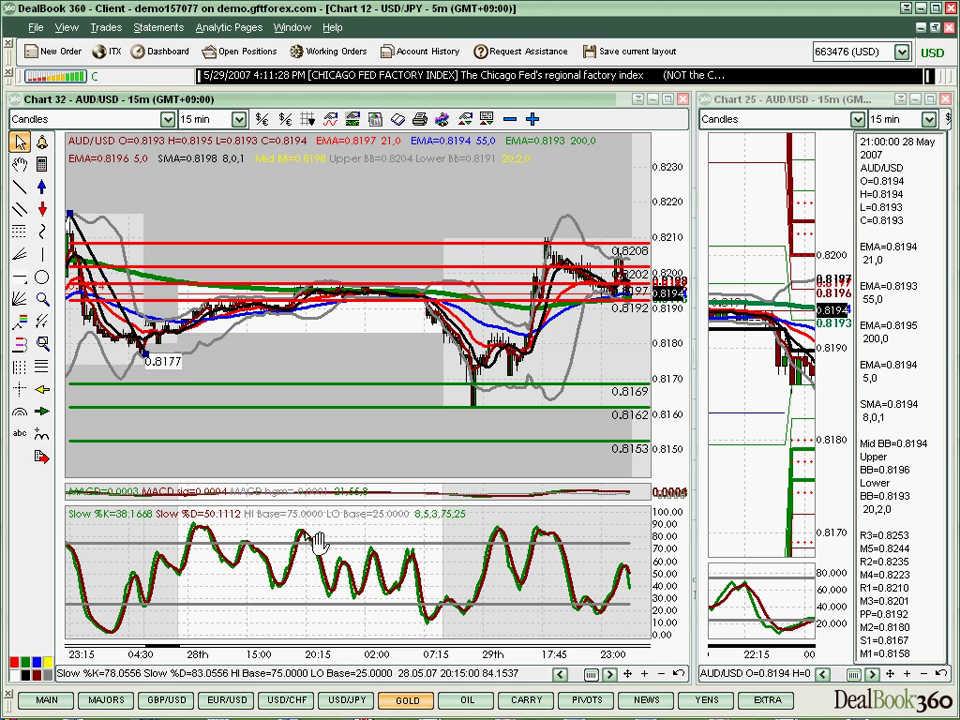
left_click(167, 699)
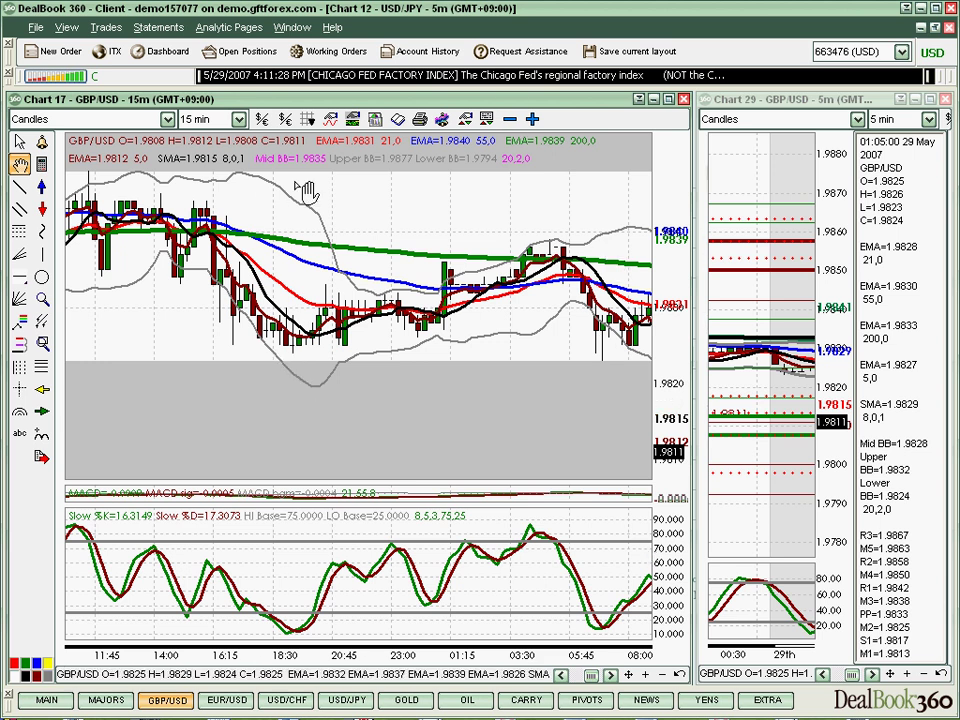
Compress the GBP/USD price scale and zoom out to show price since the 25th, up to 1.9870
left_click_drag(677, 346, 675, 305)
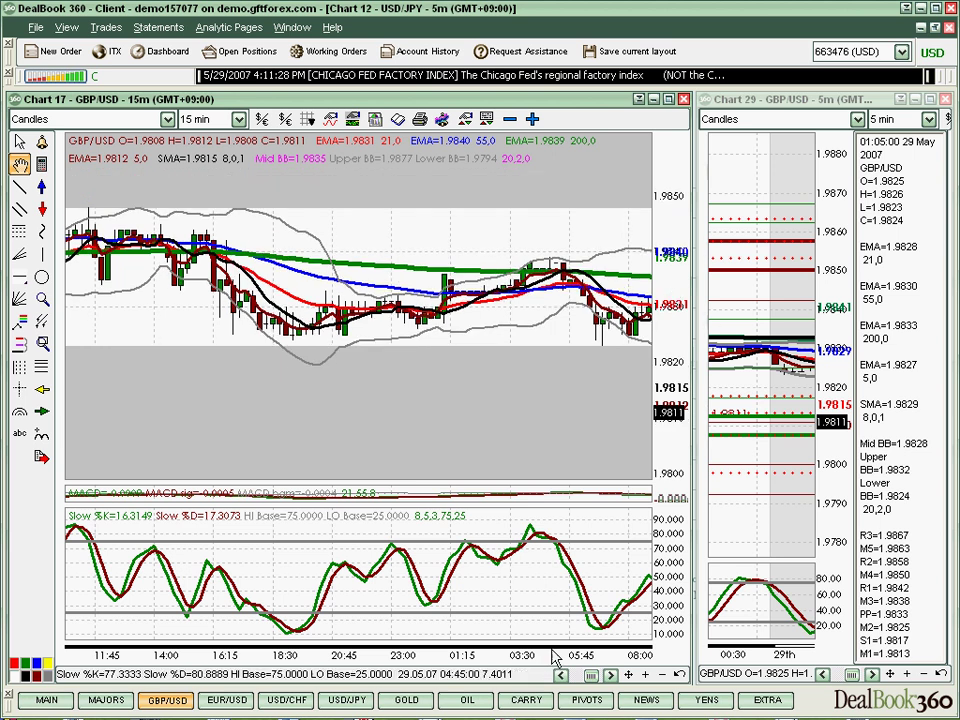
left_click(662, 677)
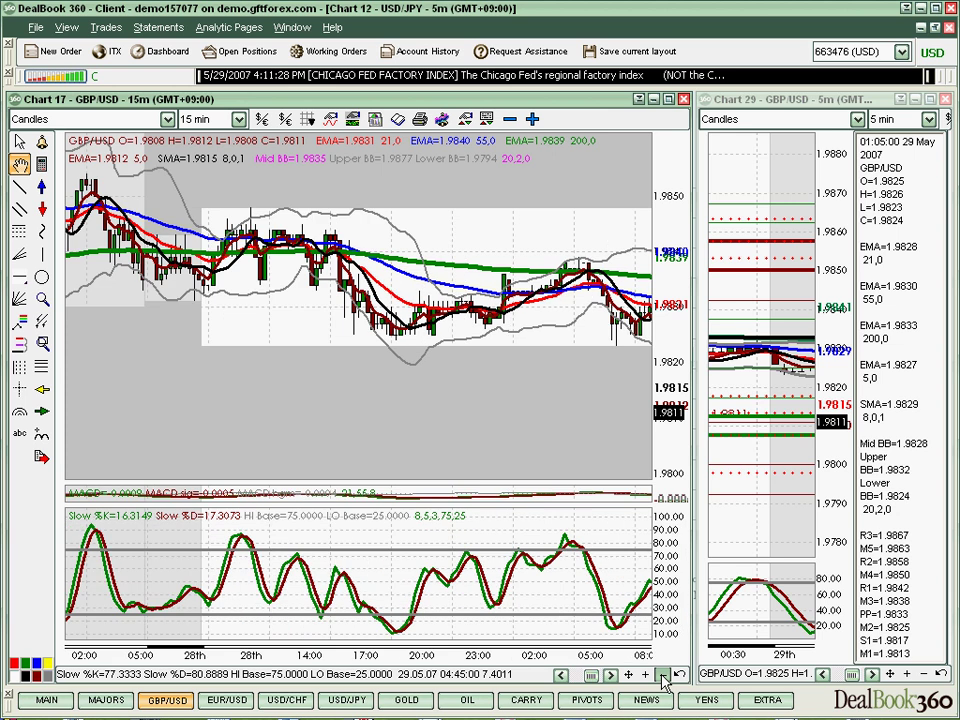
left_click(662, 677)
left_click_drag(668, 482, 686, 382)
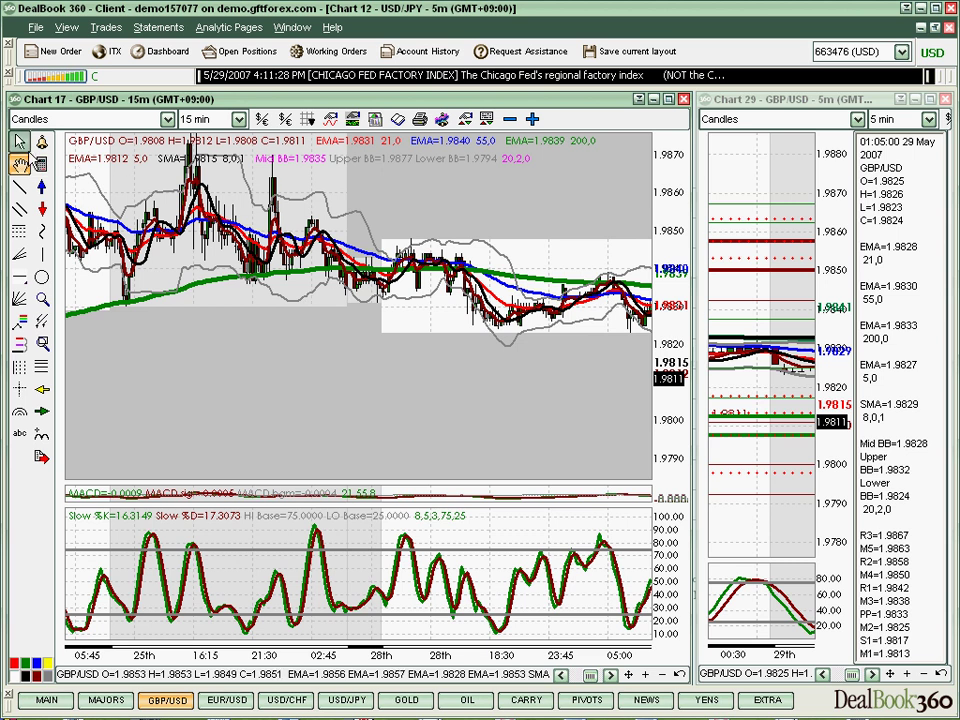
left_click(19, 230)
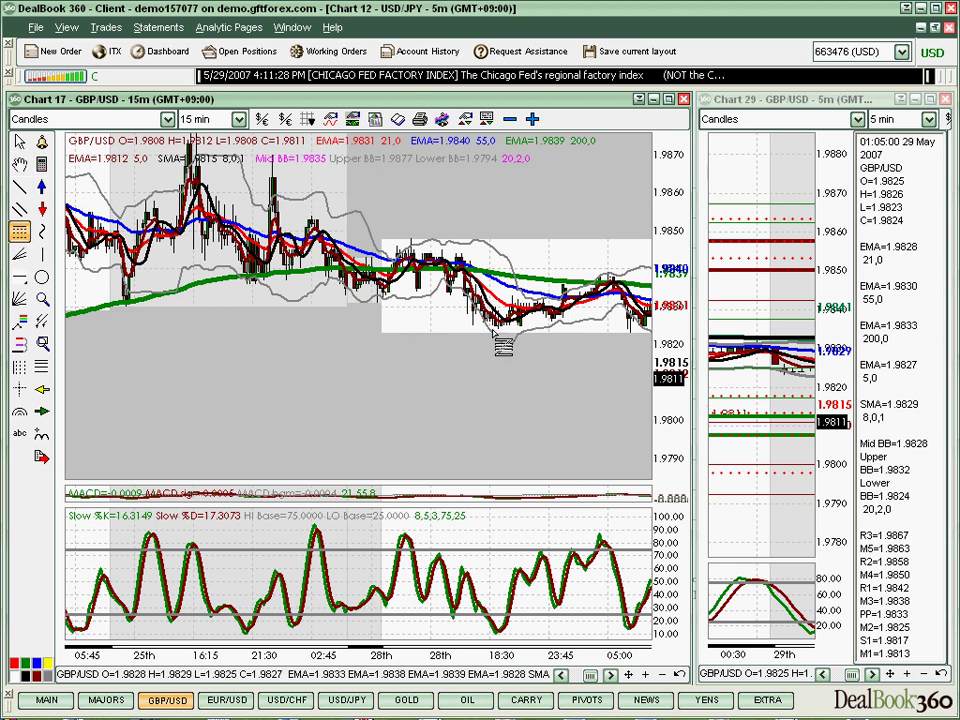
Draw Fibonacci levels from the 1.9870 high to the 1.9824 low, then zoom out to the 18th
mouse_move(390, 250)
left_mouse_down()
mouse_move(350, 245)
mouse_move(230, 160)
mouse_move(215, 132)
mouse_move(311, 176)
mouse_move(272, 152)
left_mouse_up()
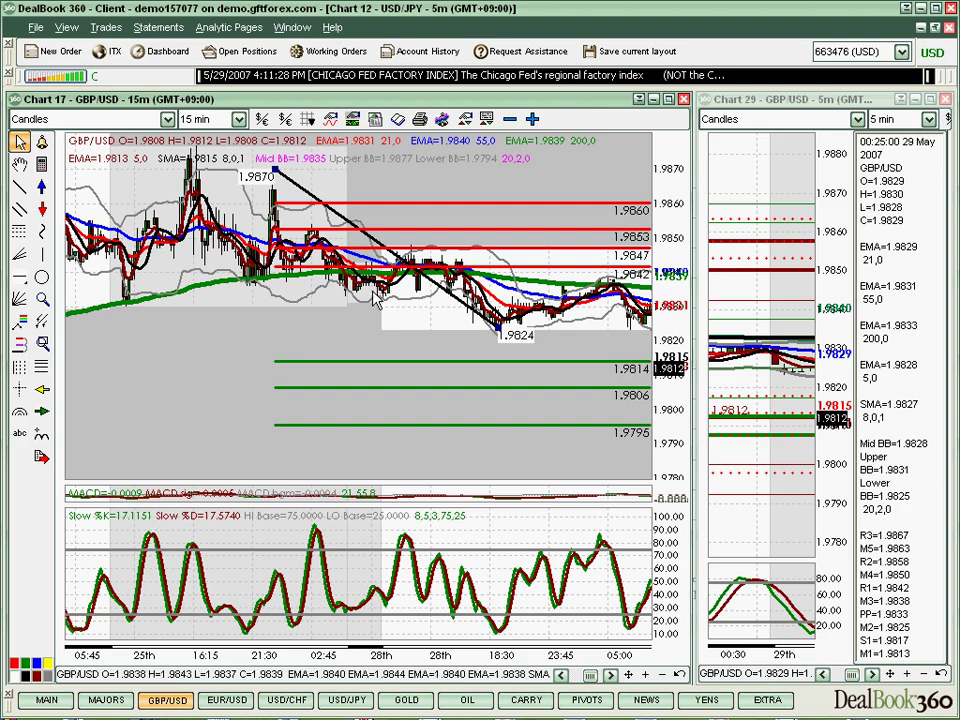
left_click(664, 676)
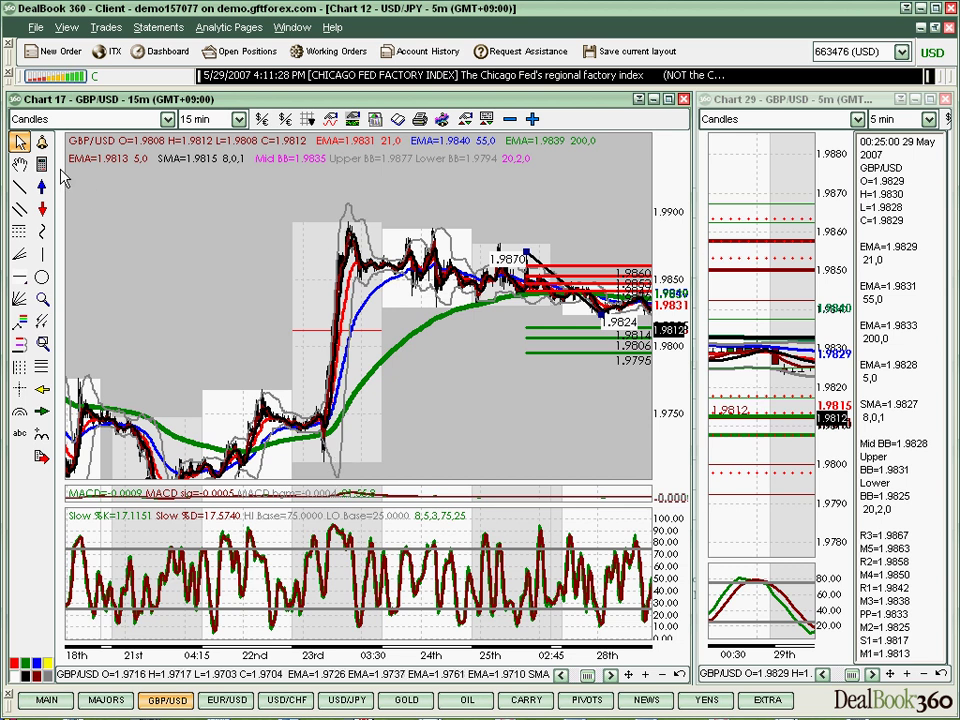
Draw a second Fibonacci set across the 23rd's rally, 1.9891 high to 1.9716 low, and stretch the scale
left_click(19, 229)
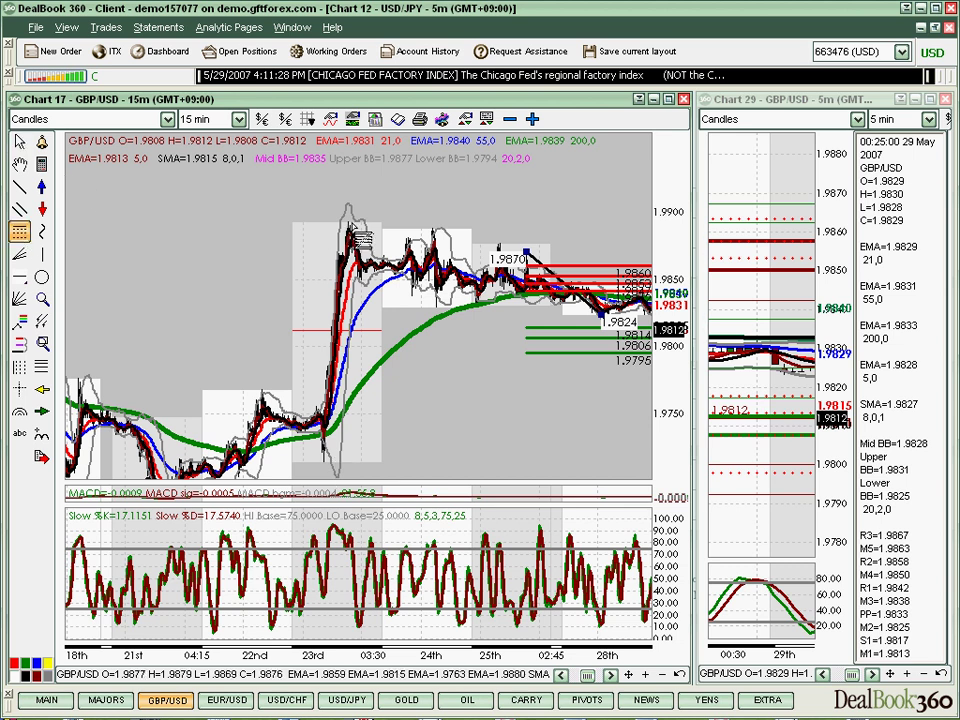
left_click_drag(348, 232, 321, 478)
left_click_drag(665, 390, 663, 543)
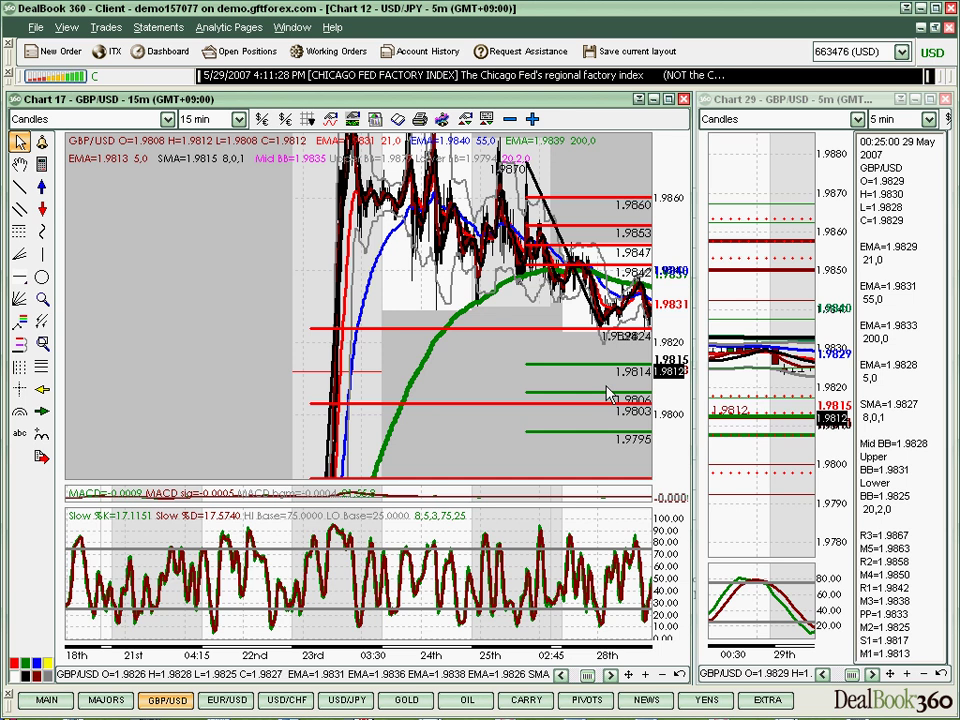
left_click(42, 277)
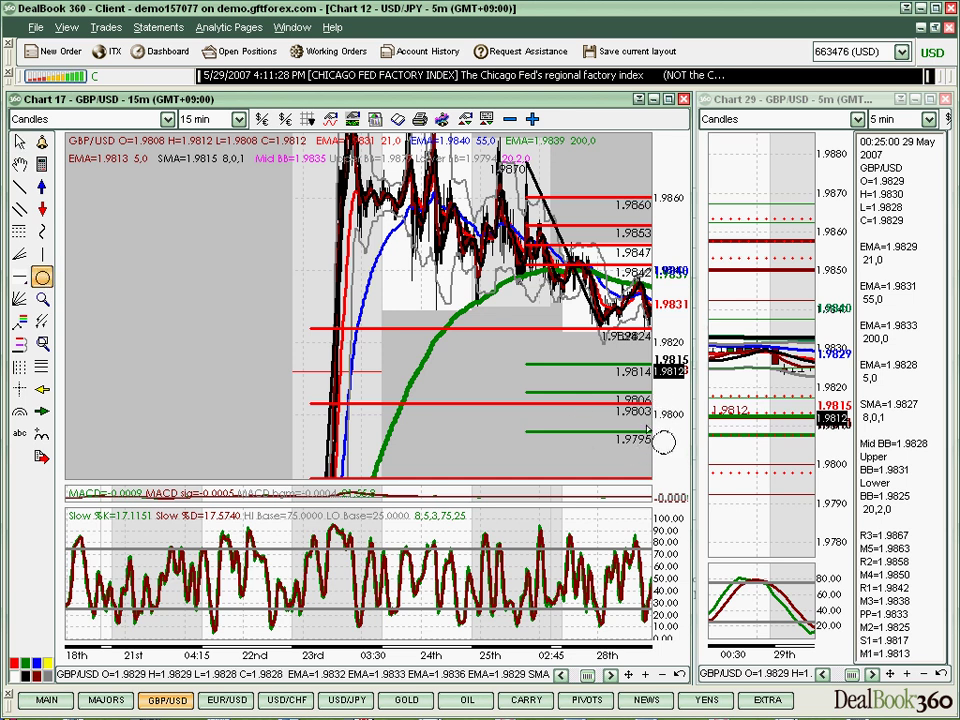
left_click(613, 676)
left_click(613, 676)
left_click(613, 676)
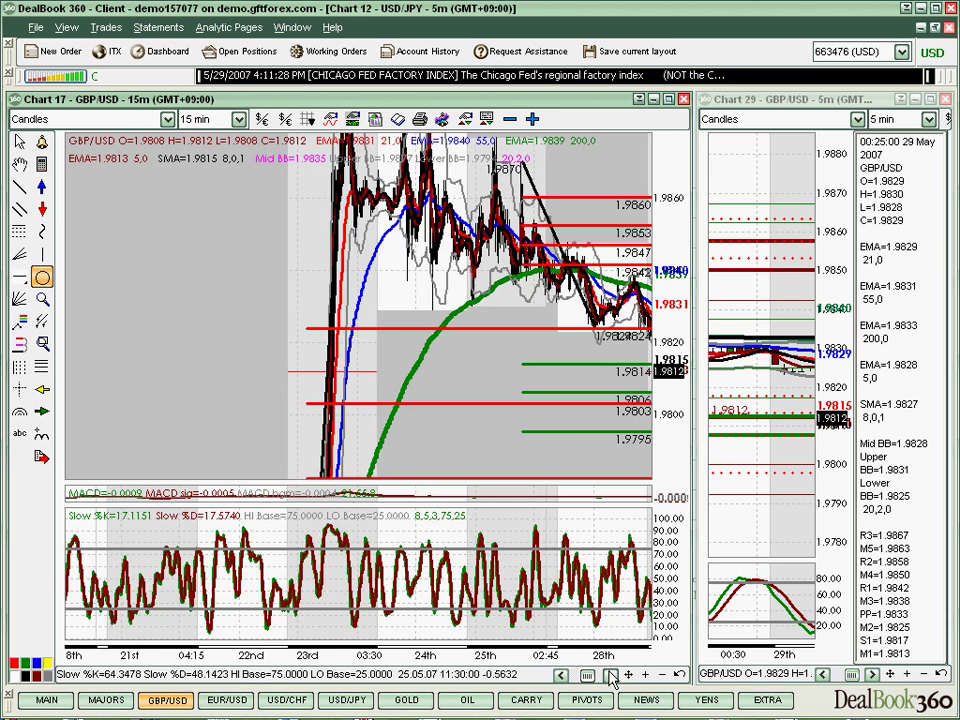
left_click(647, 676)
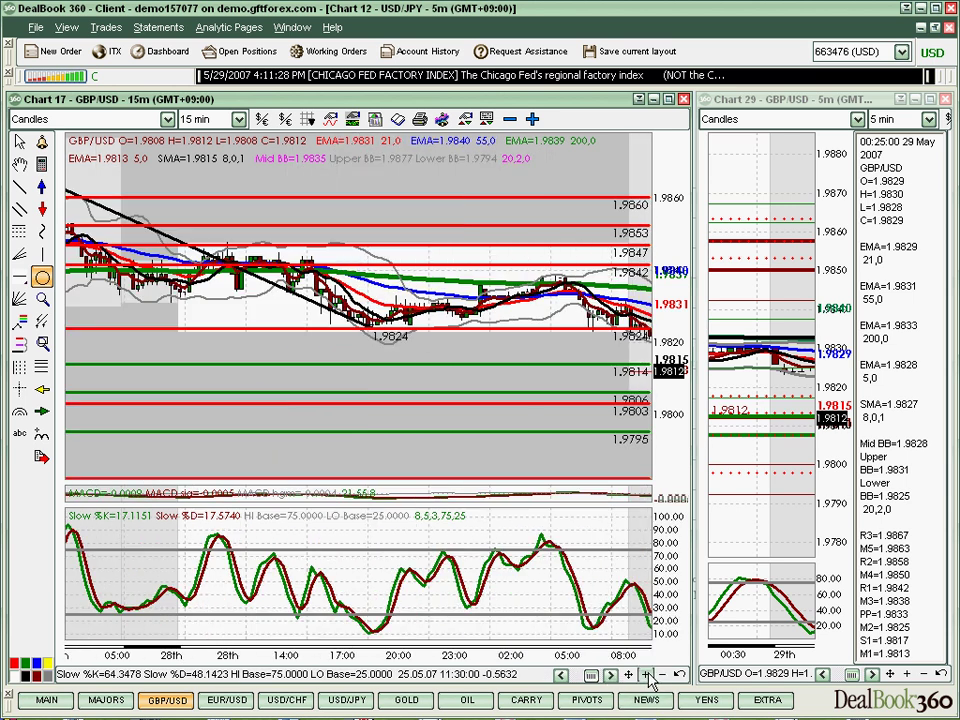
left_click(647, 676)
left_click_drag(681, 413, 676, 457)
left_click_drag(614, 678, 614, 678)
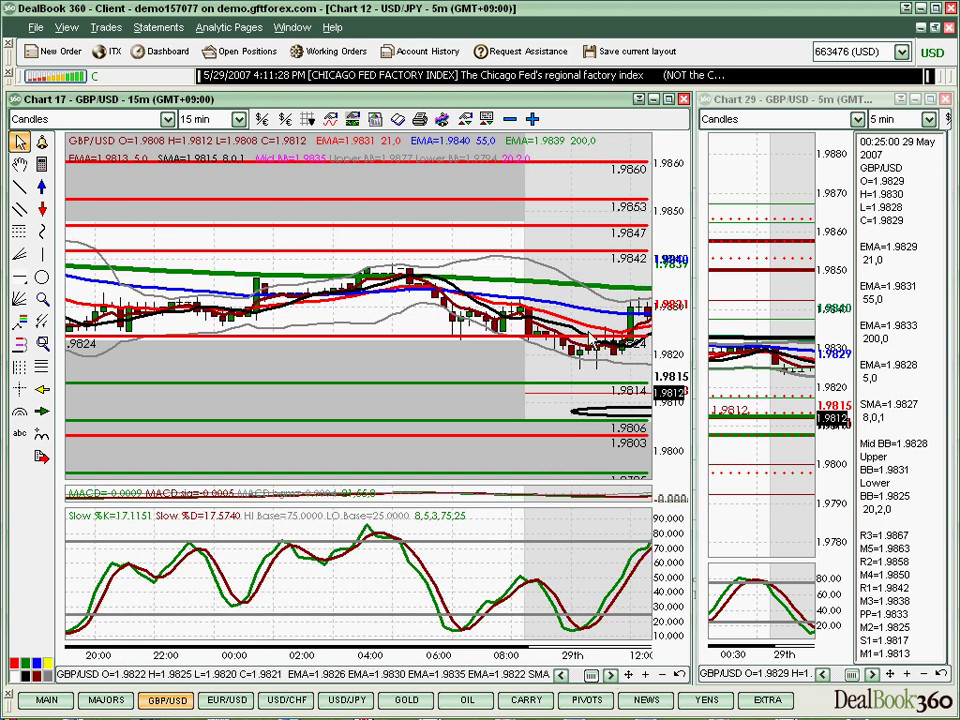
left_click(557, 380)
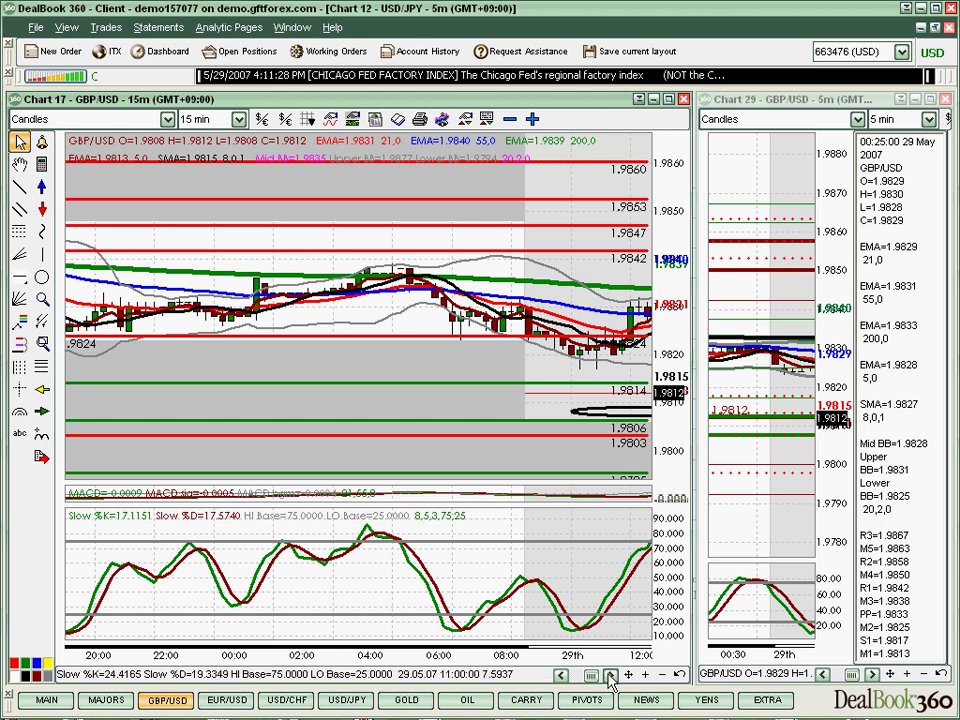
Zoom out and scroll GBP/USD to the later fall back to 1.9814, rescaling the price axis
left_click(663, 677)
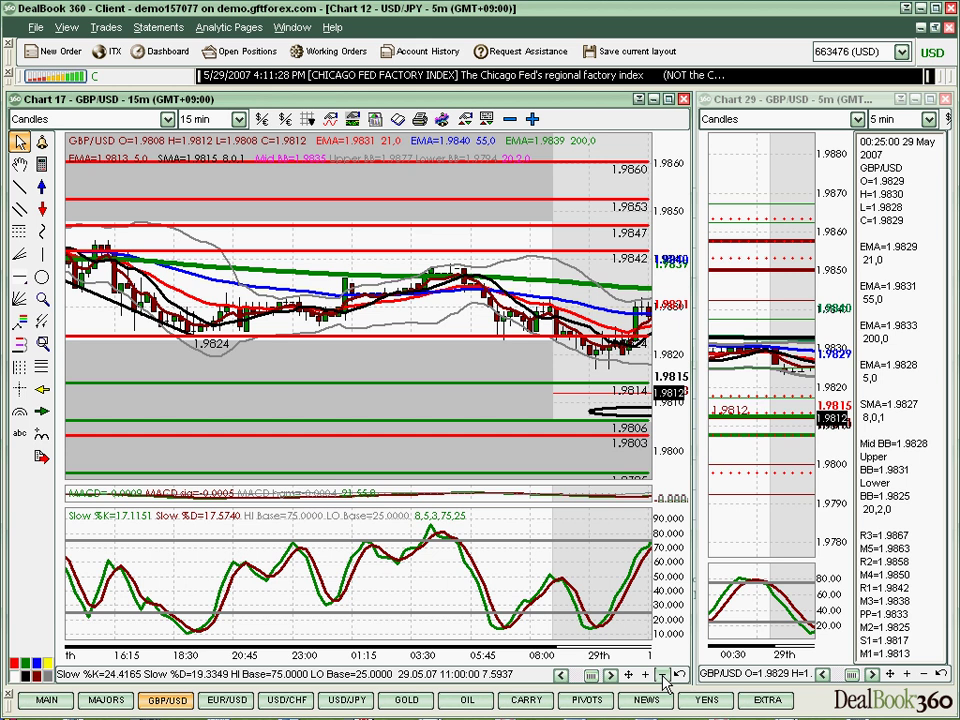
left_click(612, 677)
left_click_drag(613, 677, 613, 677)
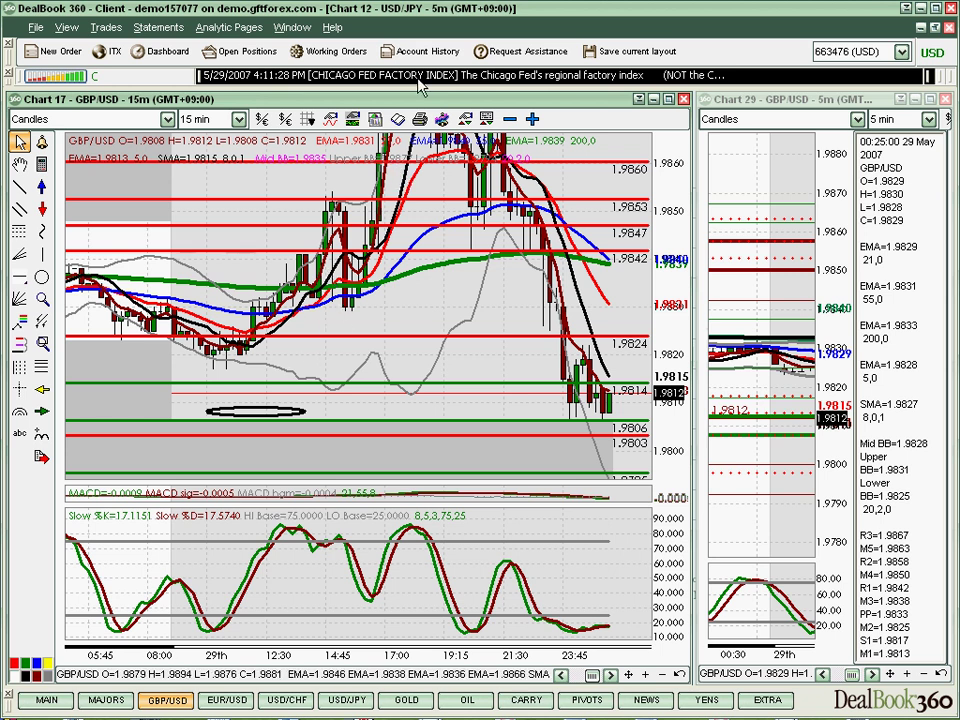
left_click_drag(672, 160, 673, 208)
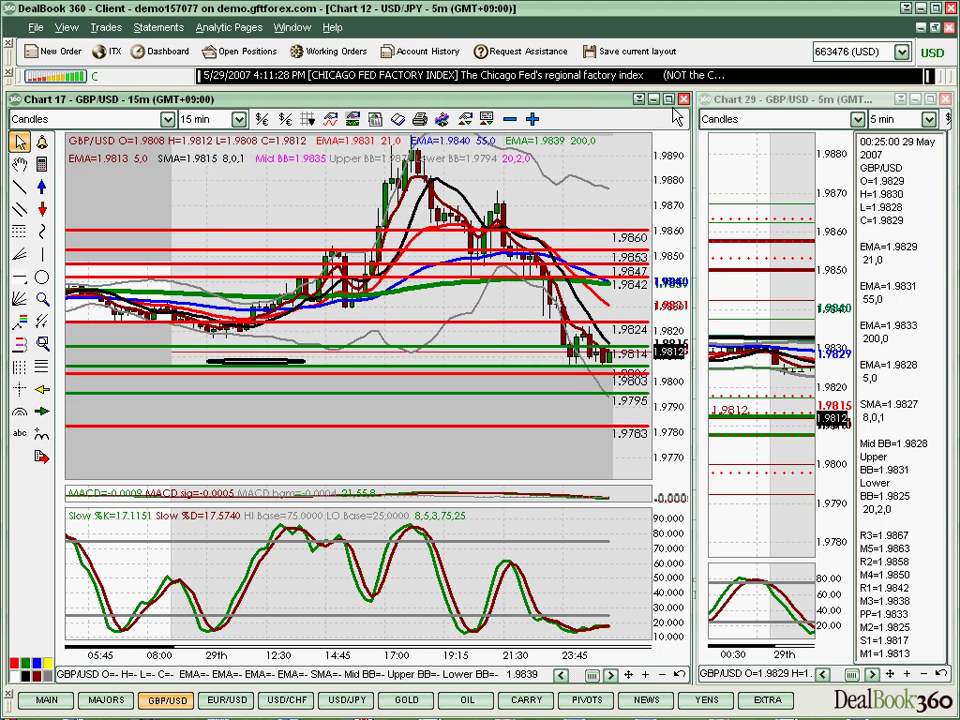
left_click(301, 358)
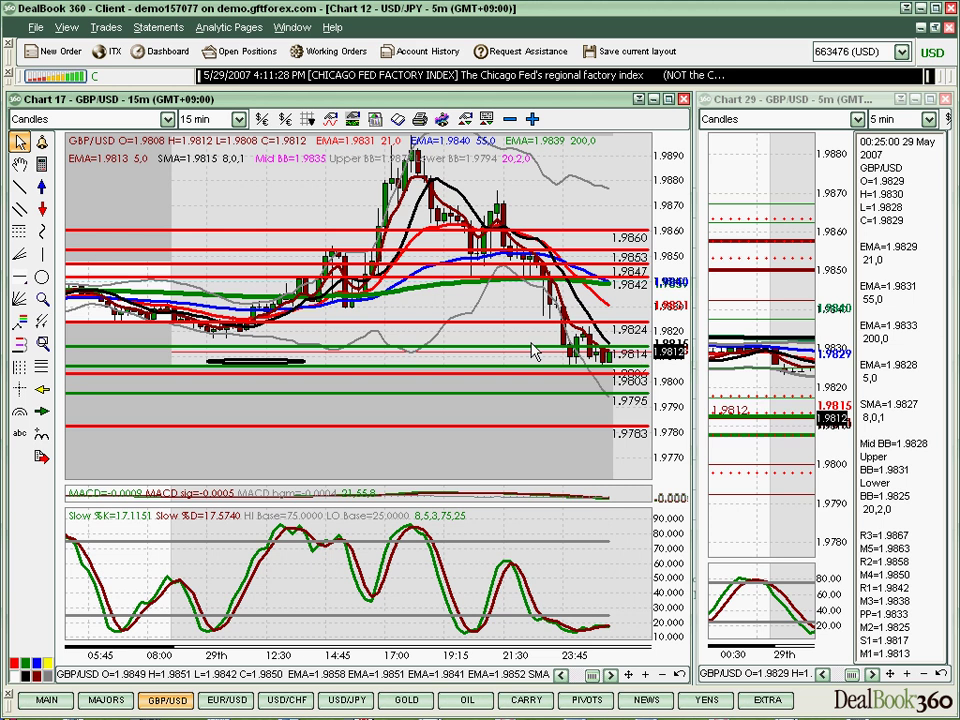
mouse_move(678, 365)
left_mouse_down()
mouse_move(665, 390)
mouse_move(625, 370)
left_mouse_up()
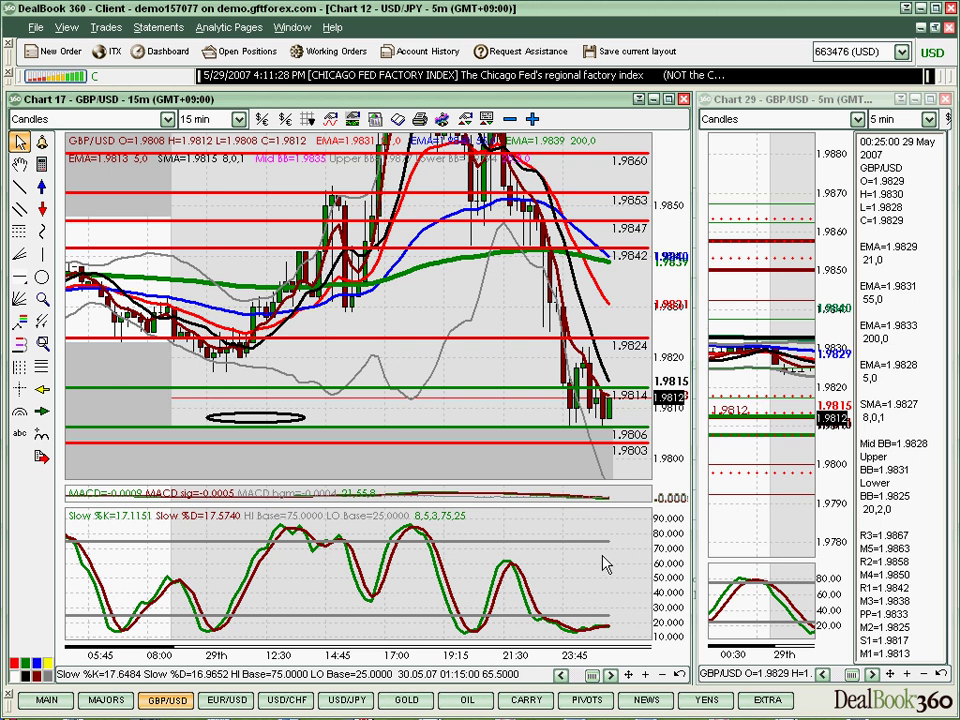
Switch to the EUR/USD page and zoom out the 15-minute chart back to the 25th
key("ctrl+Tab")
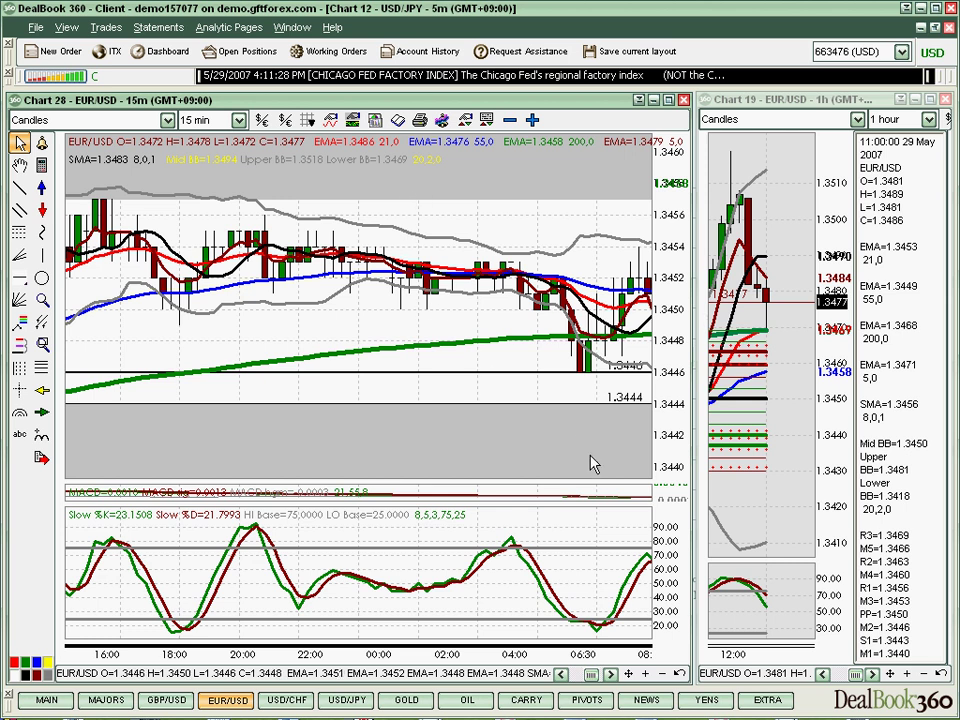
left_click(665, 675)
left_click(665, 675)
left_click_drag(665, 500, 672, 368)
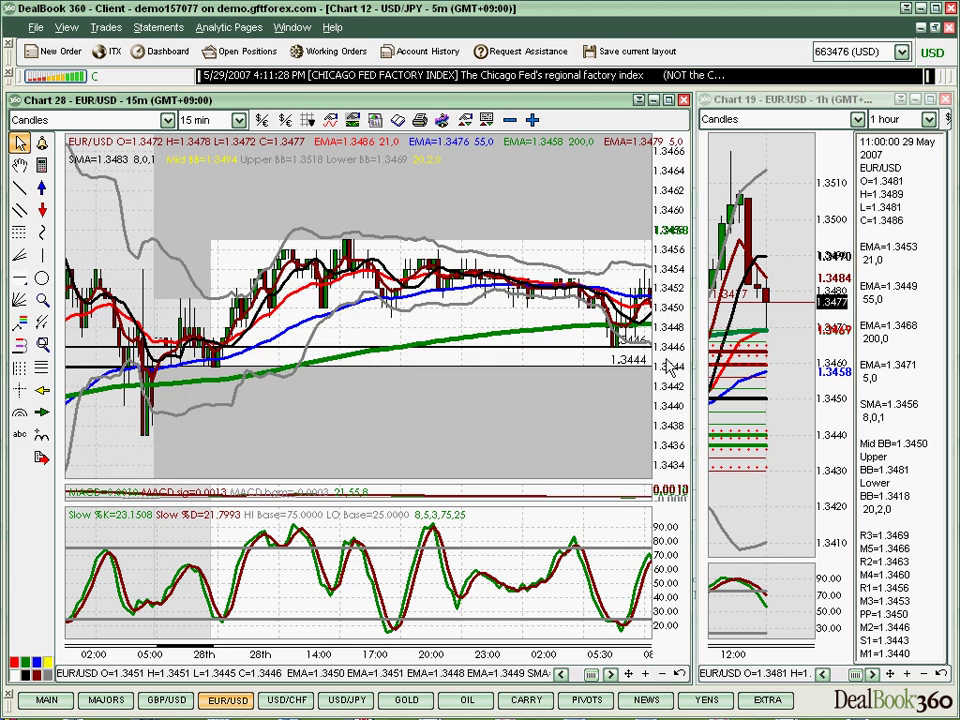
left_click(663, 676)
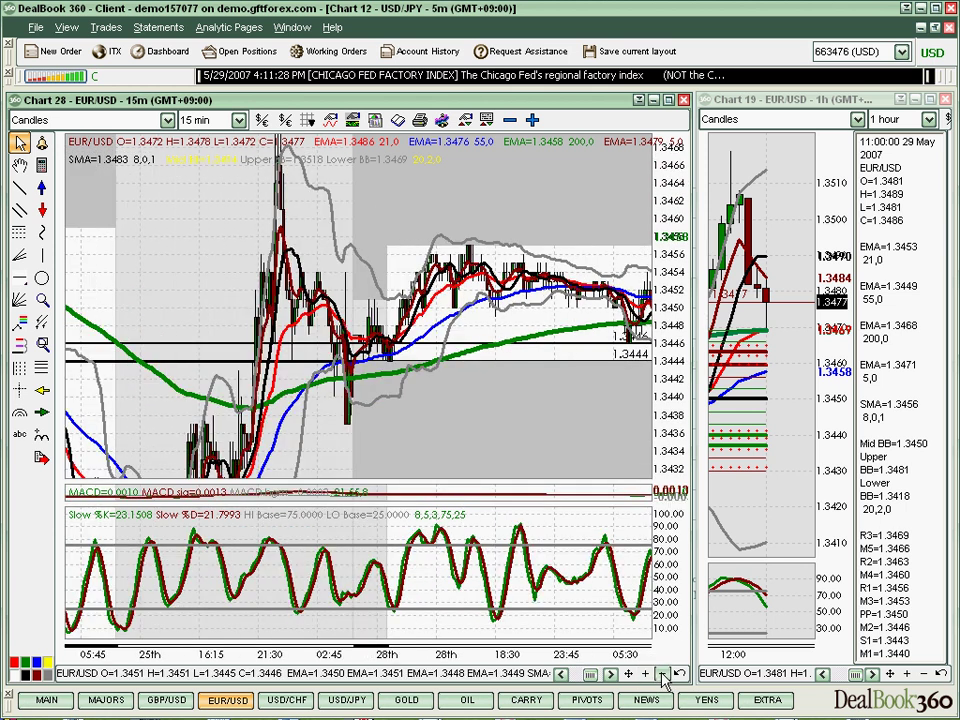
Draw a Fibonacci retracement from the 1.3437 spike low up to the 1.3470 high
left_click(28, 186)
left_click(19, 232)
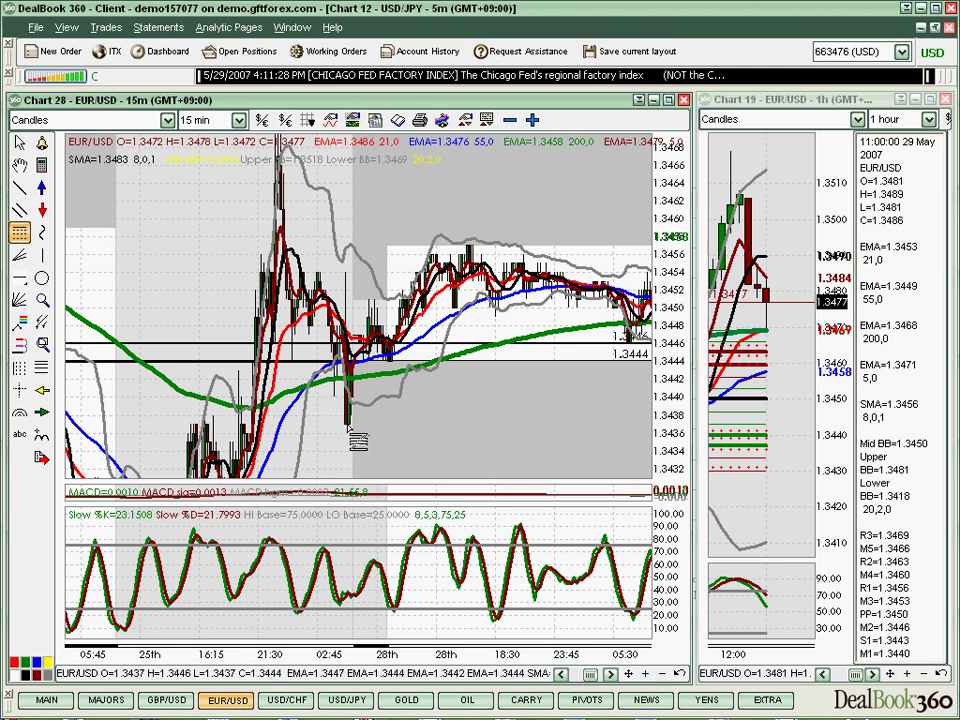
left_click_drag(350, 428, 280, 146)
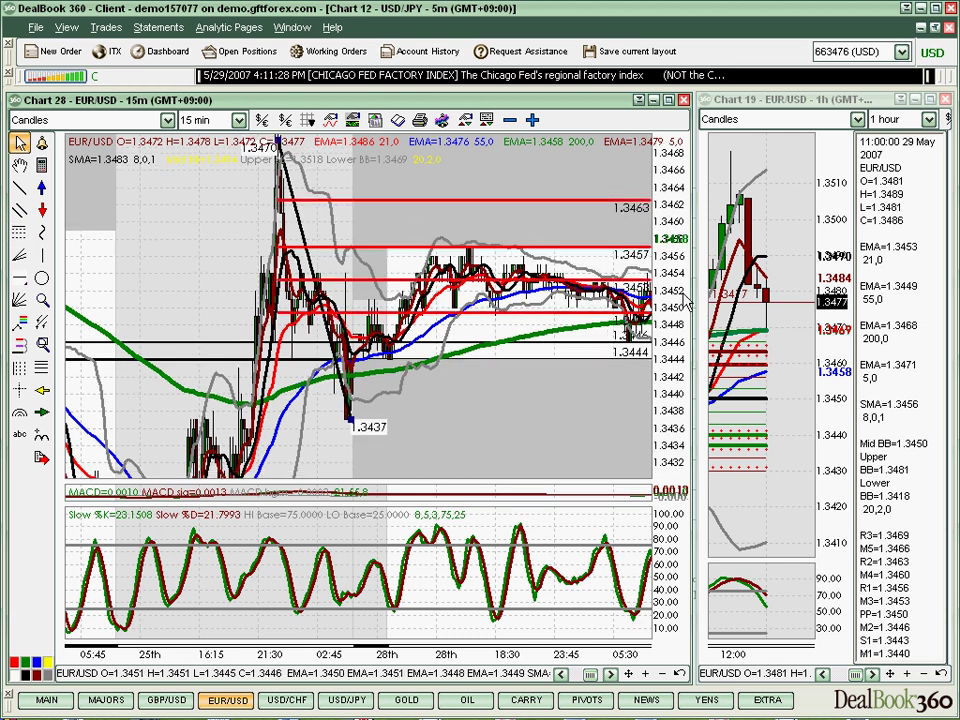
Snap the retracement's top anchor to 1.3471 and compress the scale to show 1.3430, 1.3424, 1.3416
left_click_drag(278, 180, 280, 177)
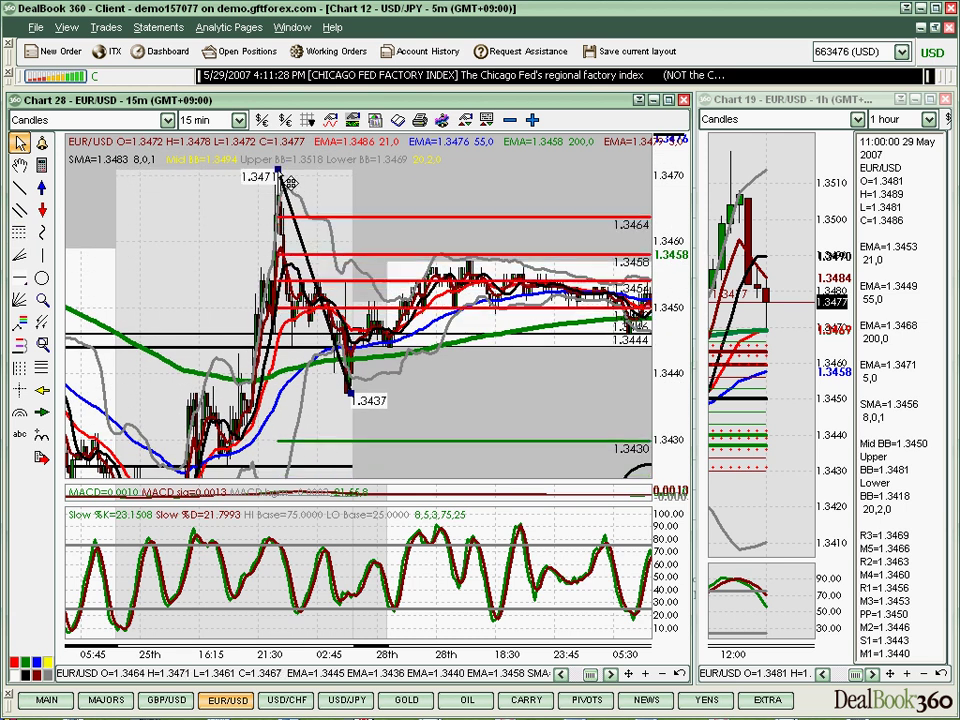
double_click(280, 177)
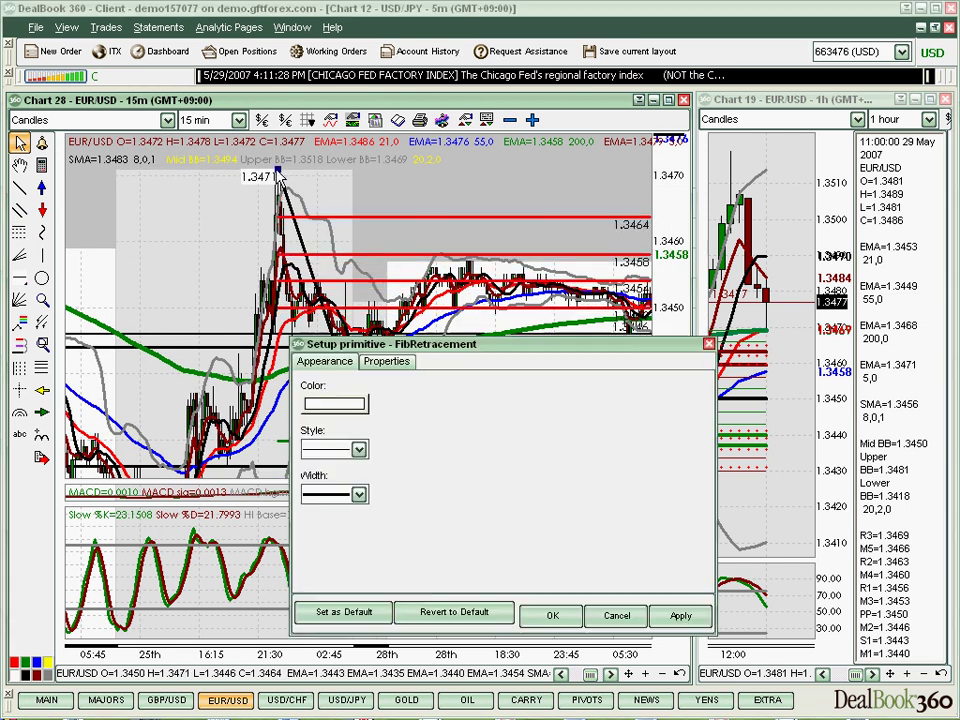
left_click(607, 615)
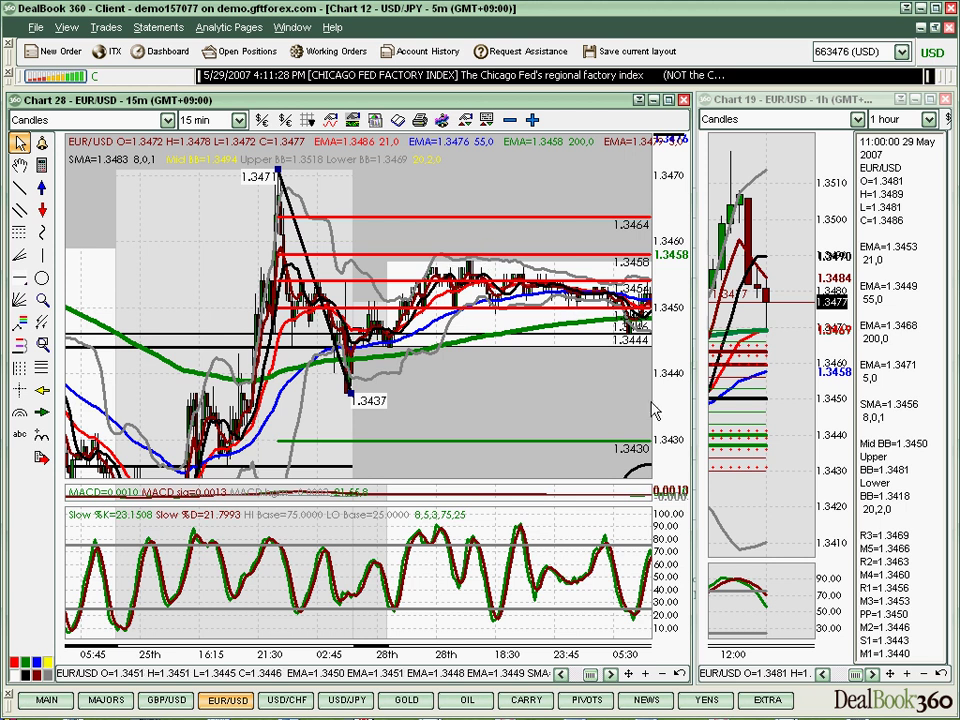
left_click_drag(672, 422, 660, 355)
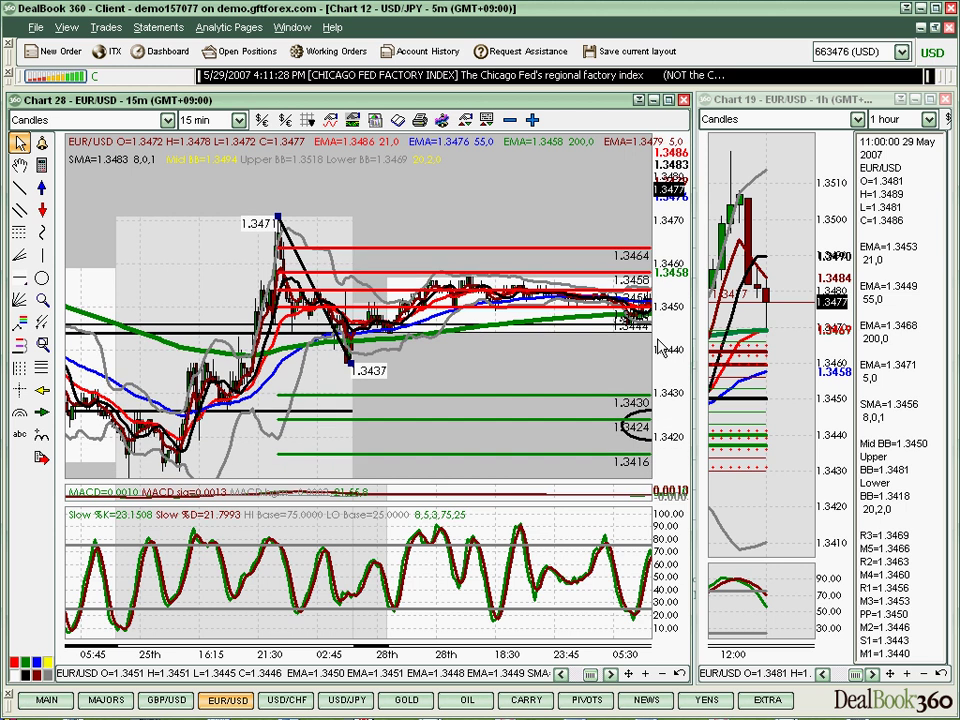
left_click(632, 430)
Zoom in and scroll EUR/USD to the dip into the 1.3424 ellipse and the rally to 1.3476
left_click(645, 674)
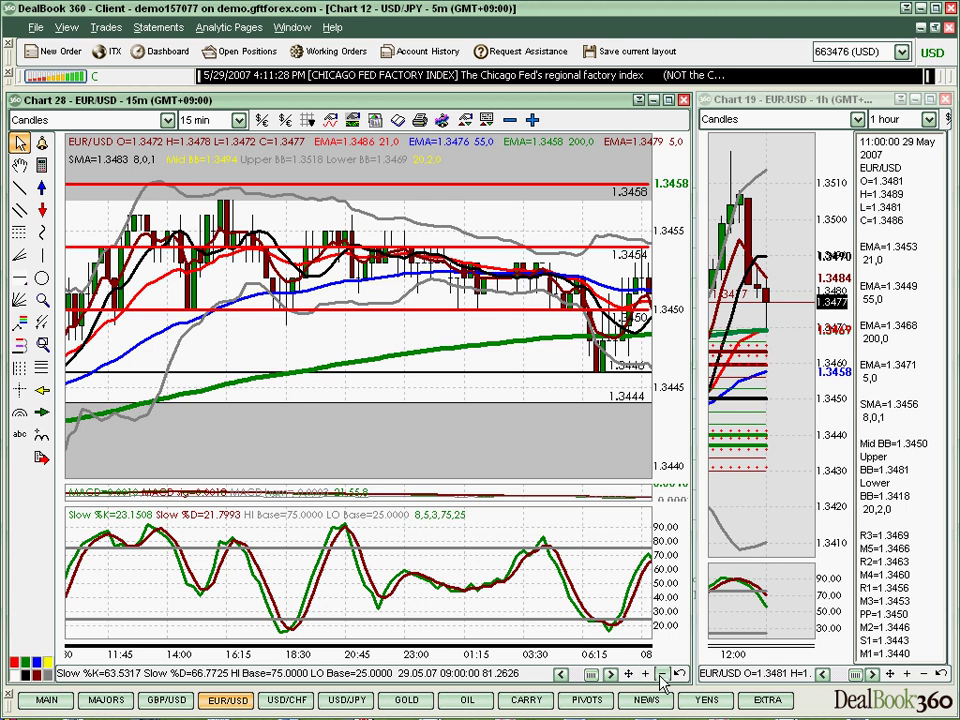
left_click(645, 675)
left_click(612, 677)
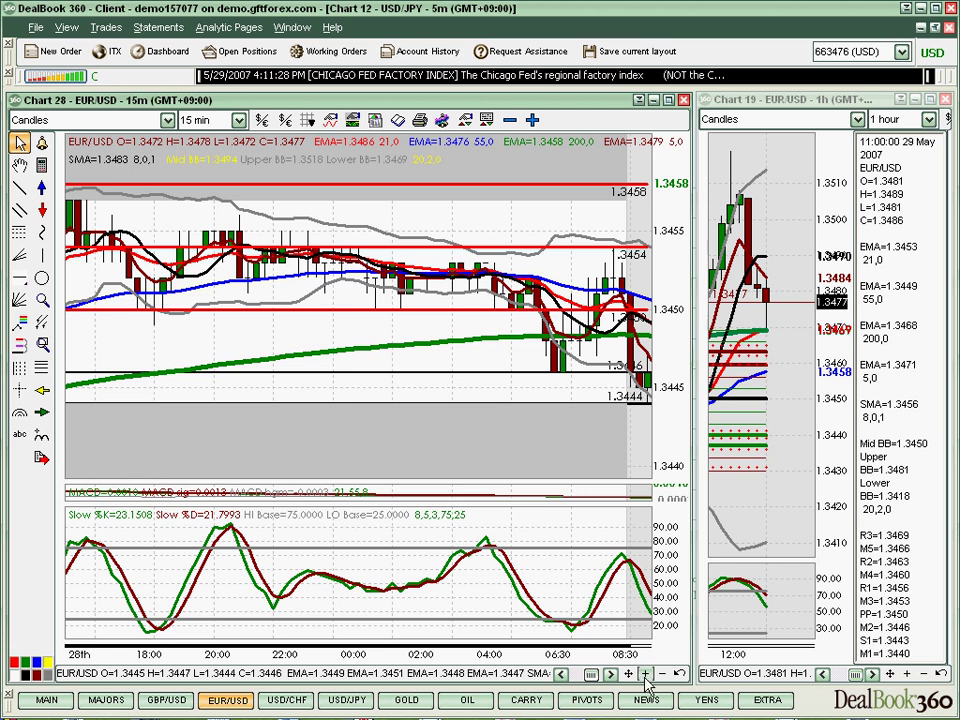
left_click(612, 676)
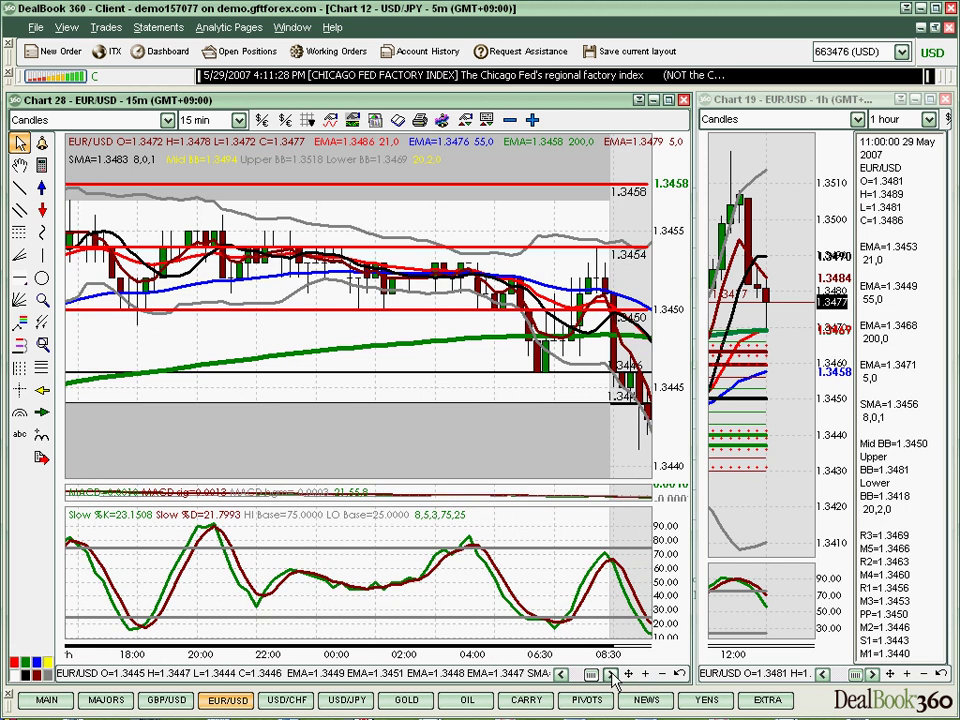
left_click(612, 676)
mouse_move(670, 470)
left_mouse_down()
mouse_move(666, 418)
mouse_move(662, 460)
left_mouse_up()
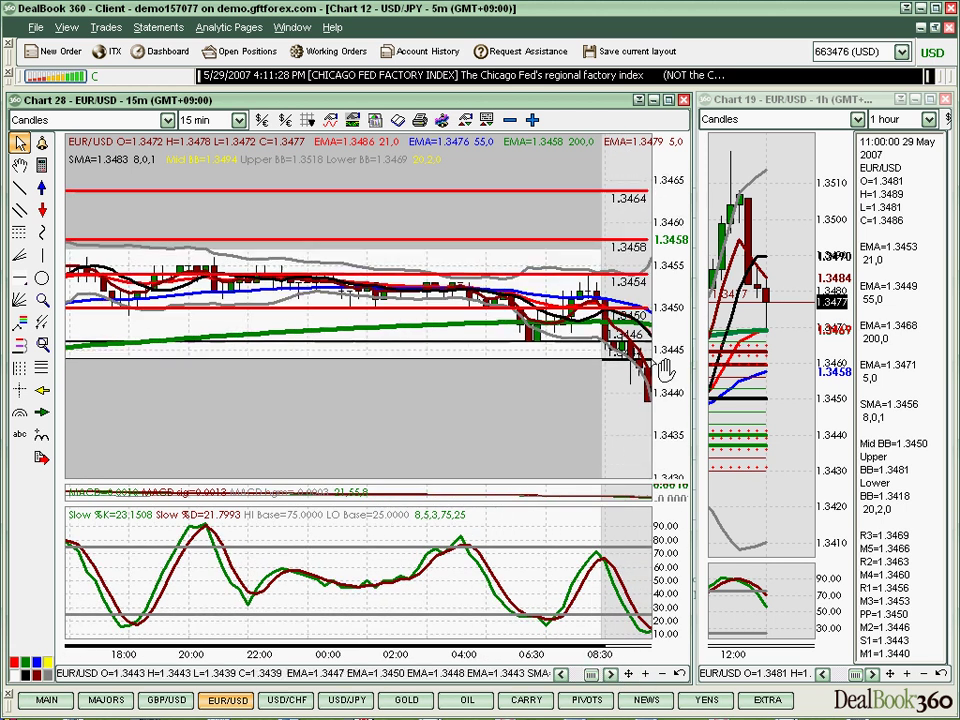
left_click(612, 676)
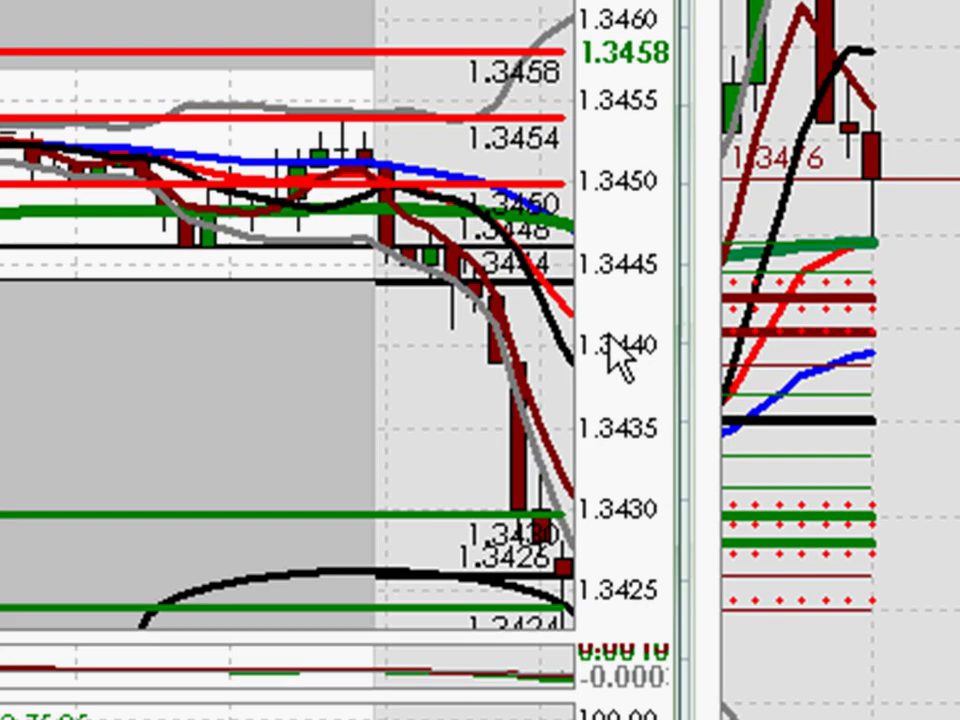
left_click_drag(615, 355, 614, 279)
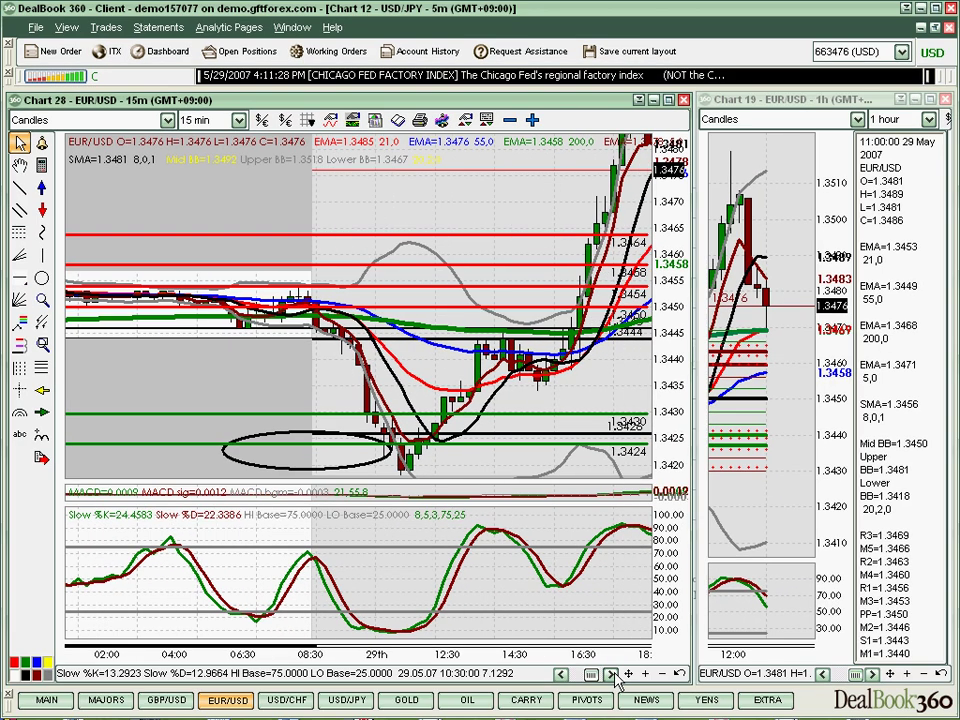
left_click(612, 675)
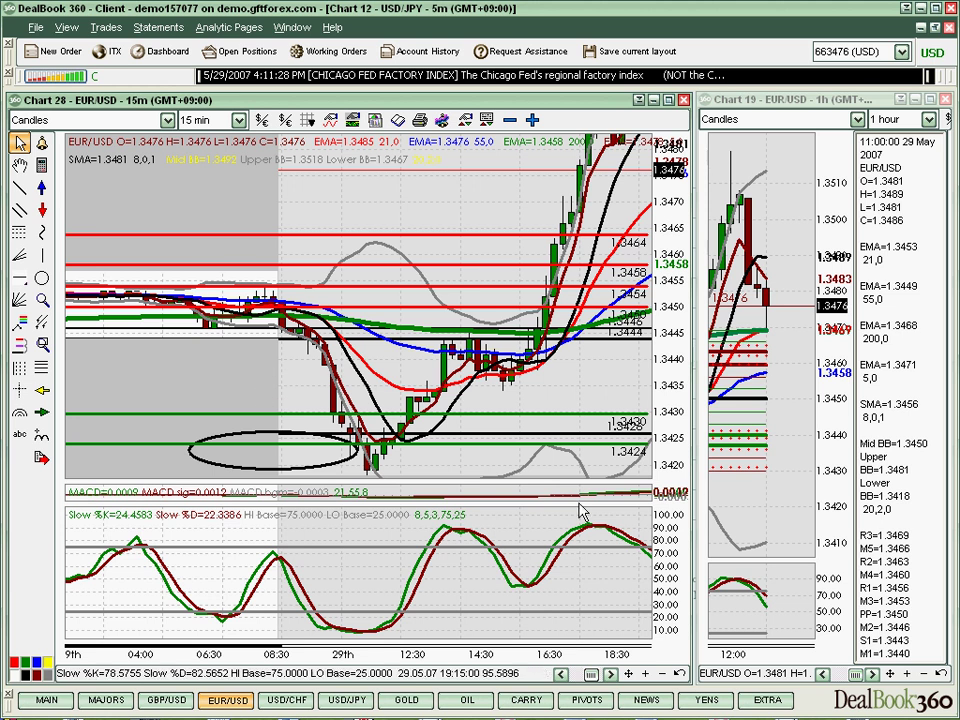
On the USD/CHF page, draw a Fibonacci retracement from the 1.2264 low to the recent high and rescale to show levels to 1.2303
left_click(290, 700)
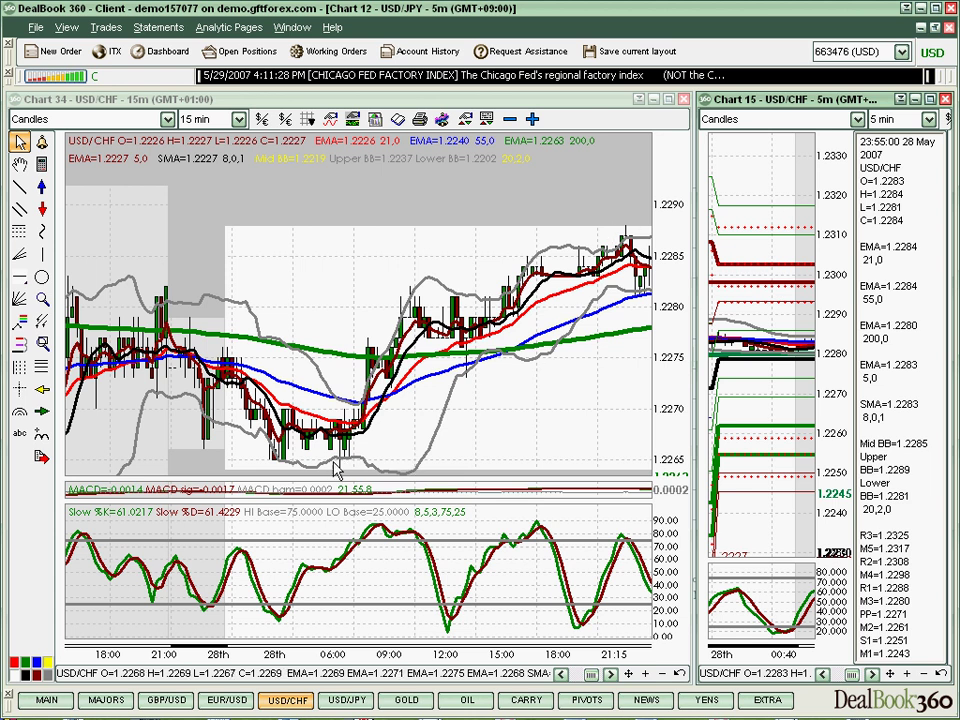
left_click(18, 232)
mouse_move(340, 466)
left_mouse_down()
mouse_move(495, 353)
mouse_move(622, 242)
left_mouse_up()
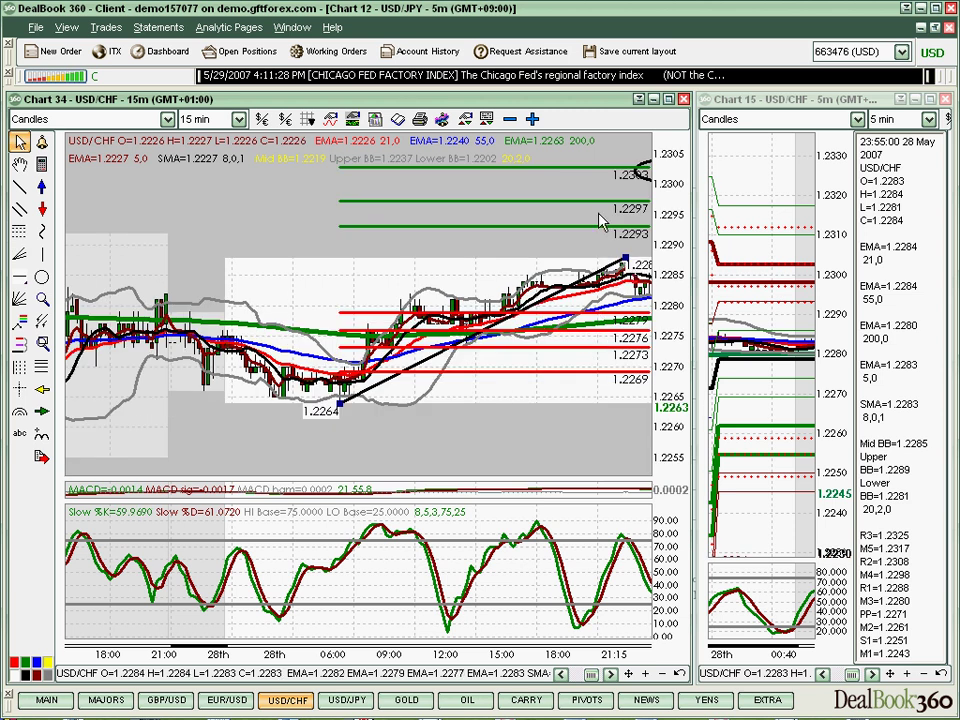
mouse_move(657, 222)
left_mouse_down()
mouse_move(669, 189)
mouse_move(673, 236)
left_mouse_up()
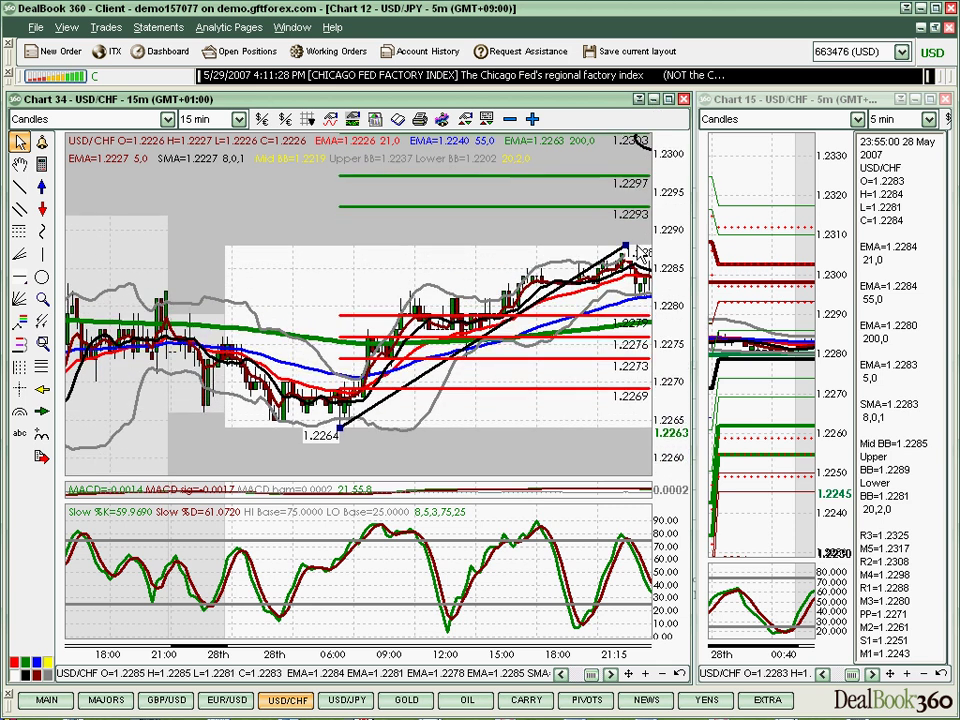
left_click_drag(640, 141, 632, 214)
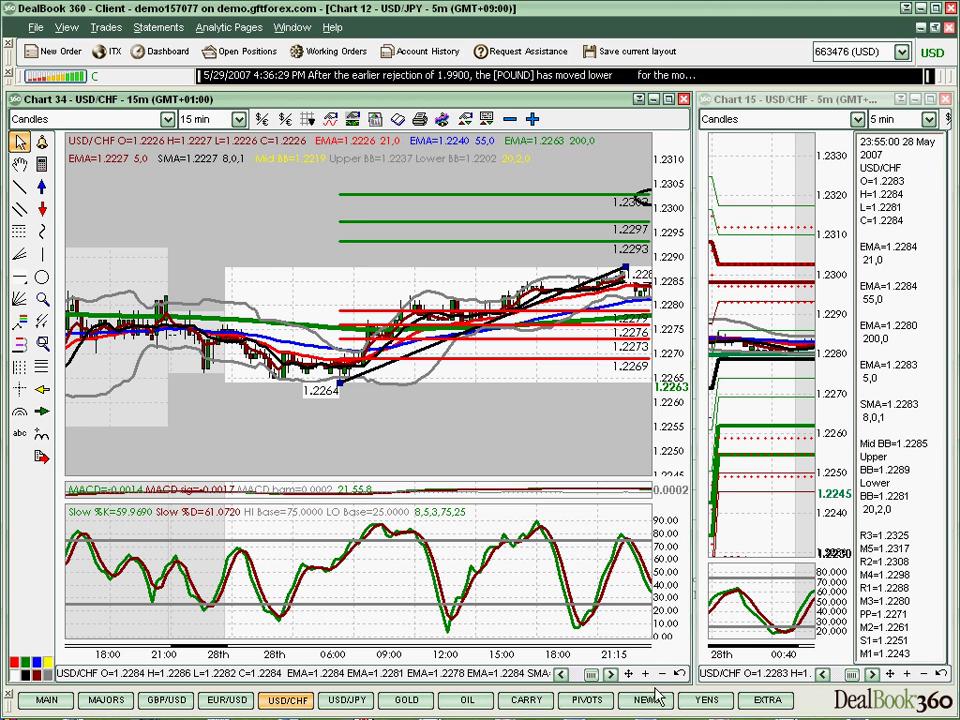
Zoom in and advance the USD/CHF chart until price reaches the 1.2303 level
left_click(612, 675)
left_click(612, 675)
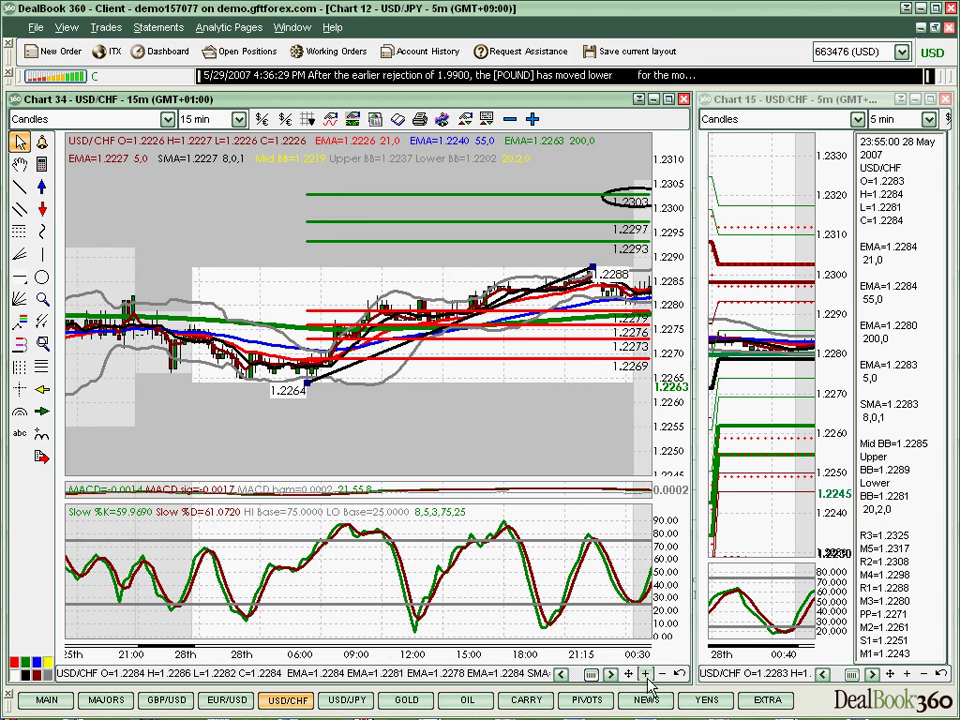
left_click(660, 676)
left_click(661, 677)
left_click(663, 678)
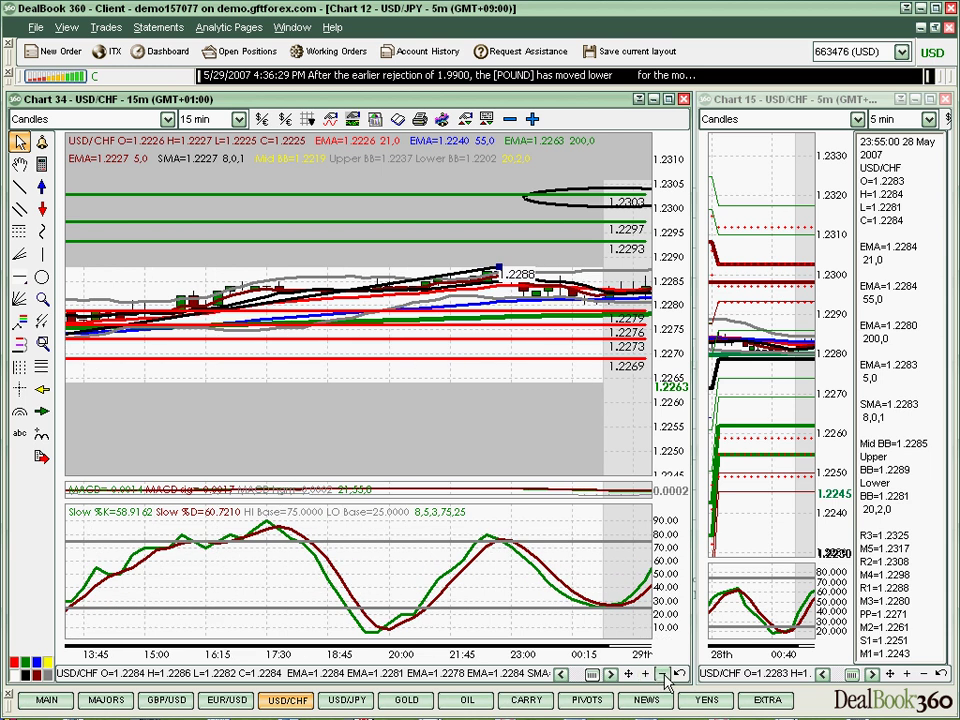
left_click_drag(678, 432, 678, 350)
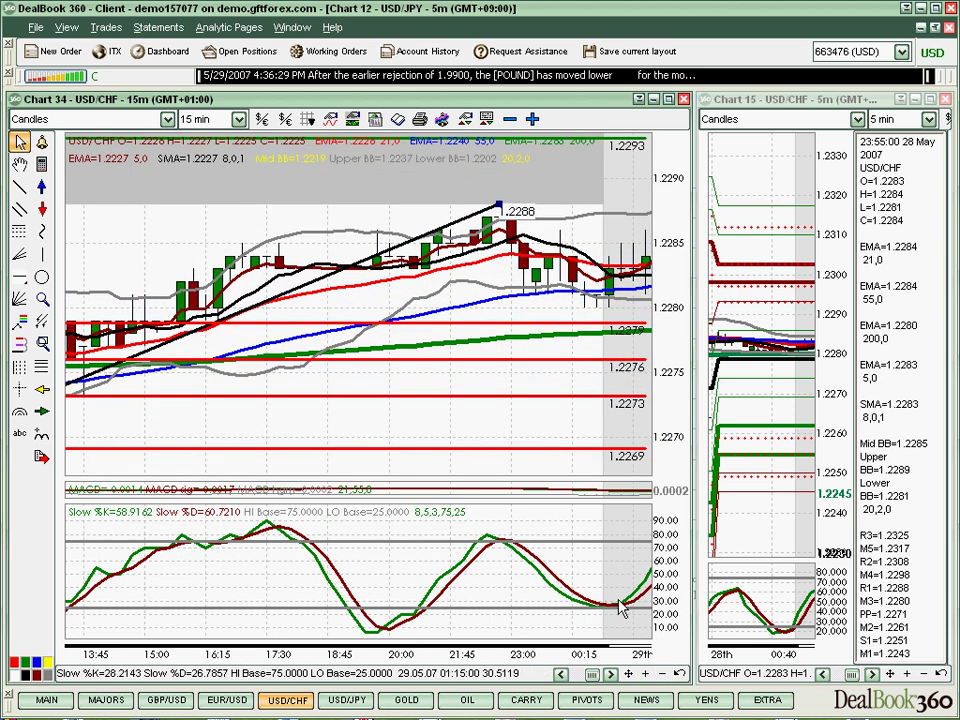
left_click(612, 676)
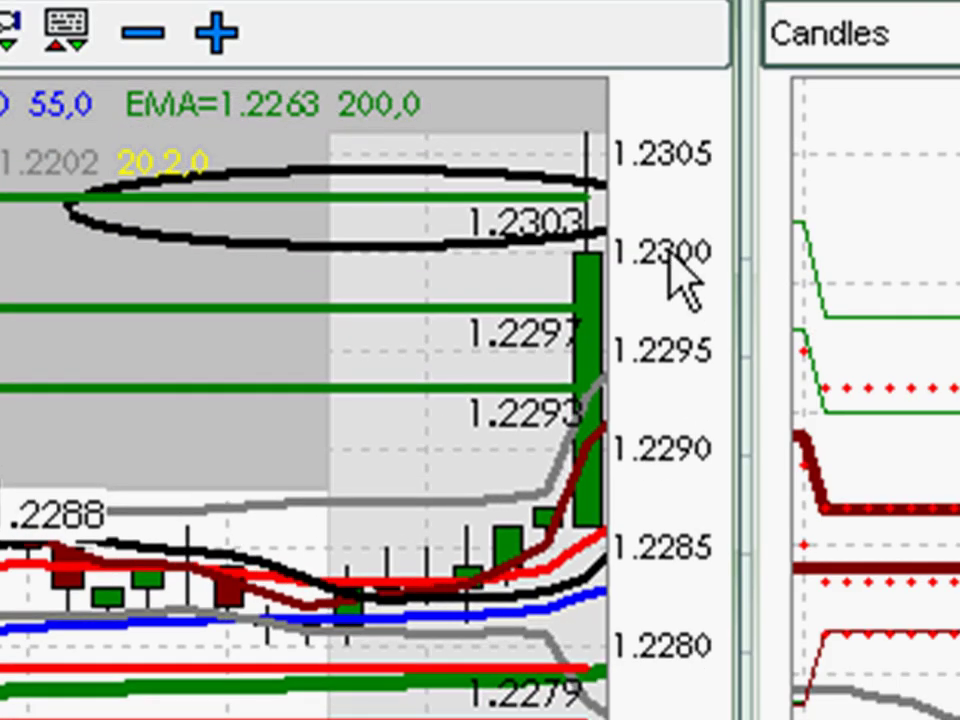
left_click_drag(670, 262, 680, 279)
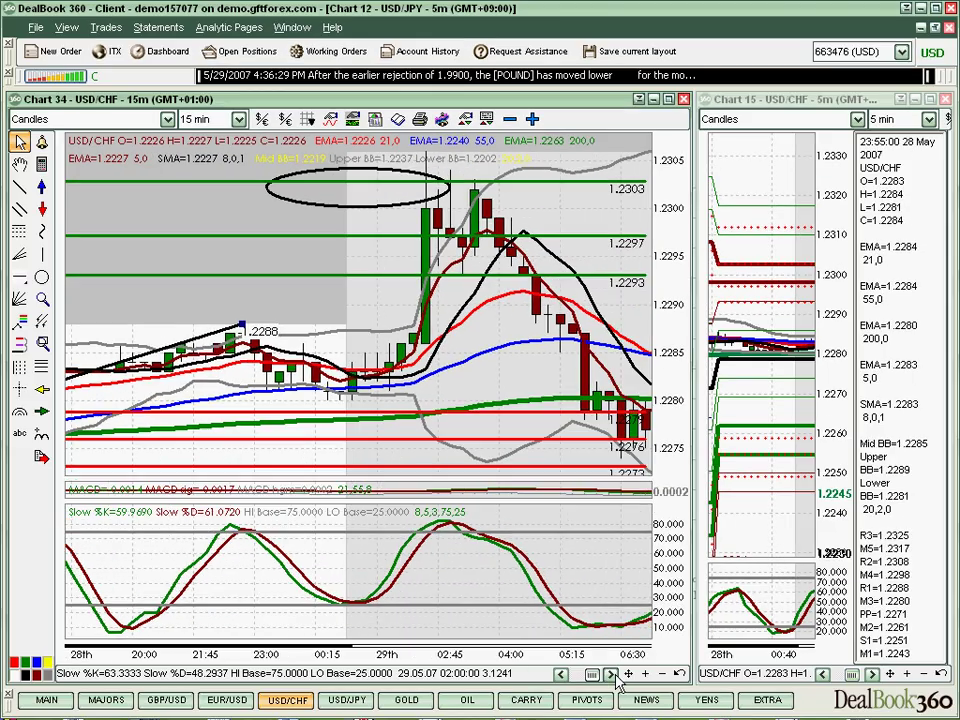
Step through the later USD/CHF sell-off, then bring up the 15-minute USD/JPY chart
left_click(611, 675)
left_click(612, 675)
left_click(612, 675)
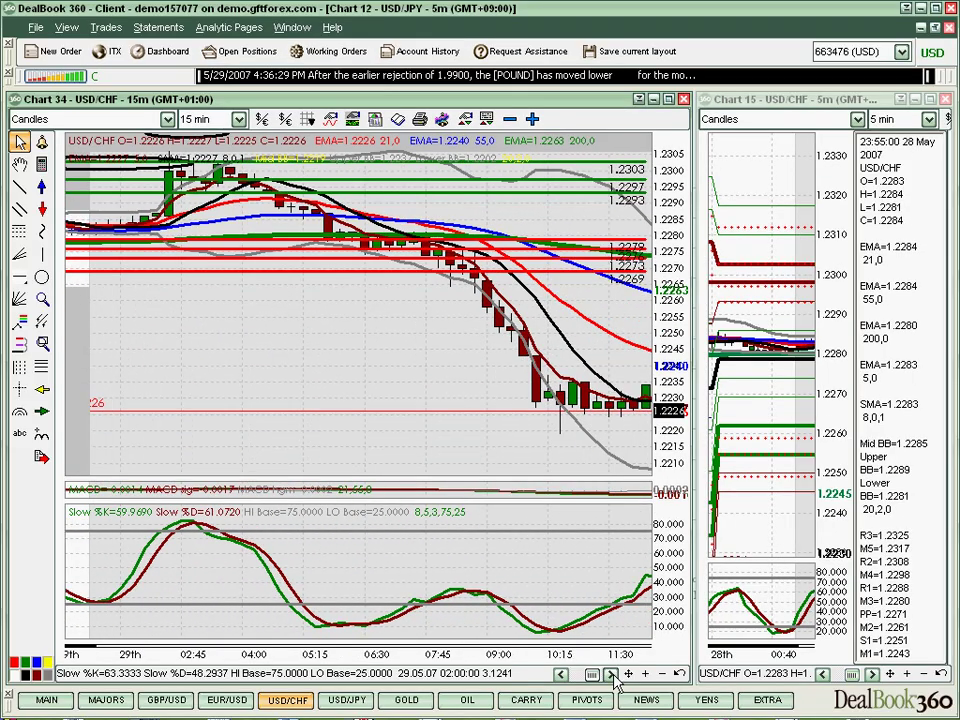
left_click(612, 675)
left_click(612, 675)
left_click(613, 676)
left_click(613, 676)
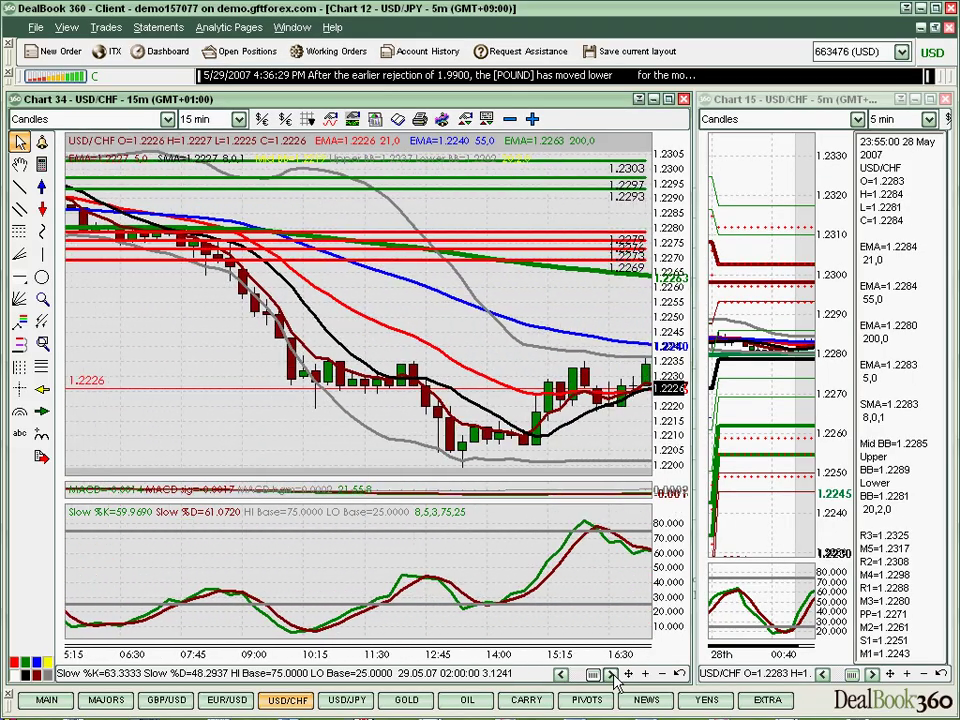
left_click(613, 676)
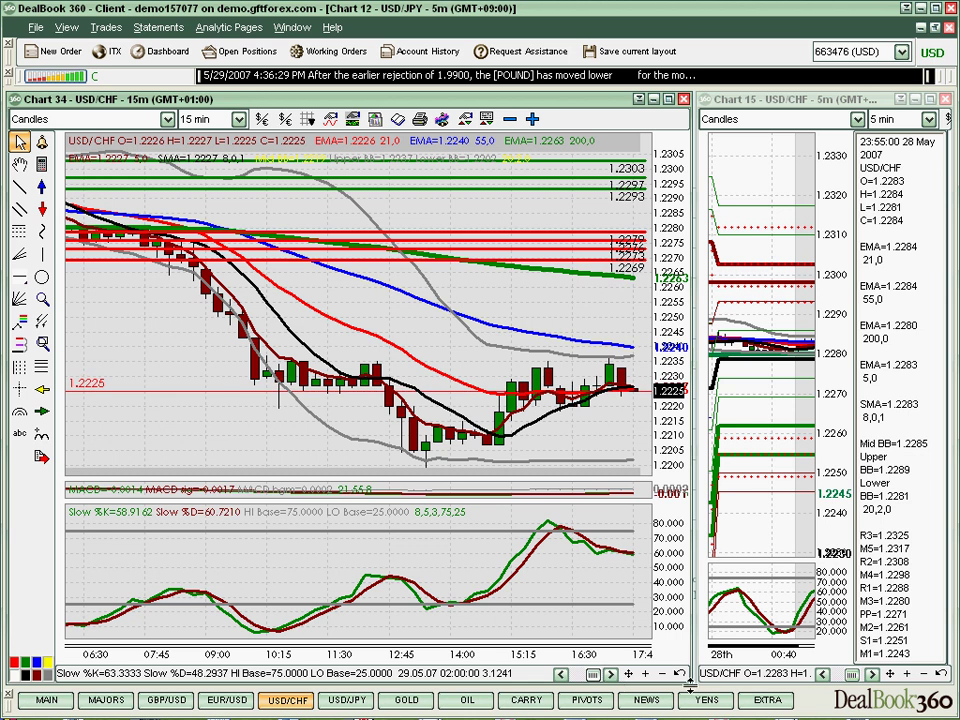
left_click(347, 699)
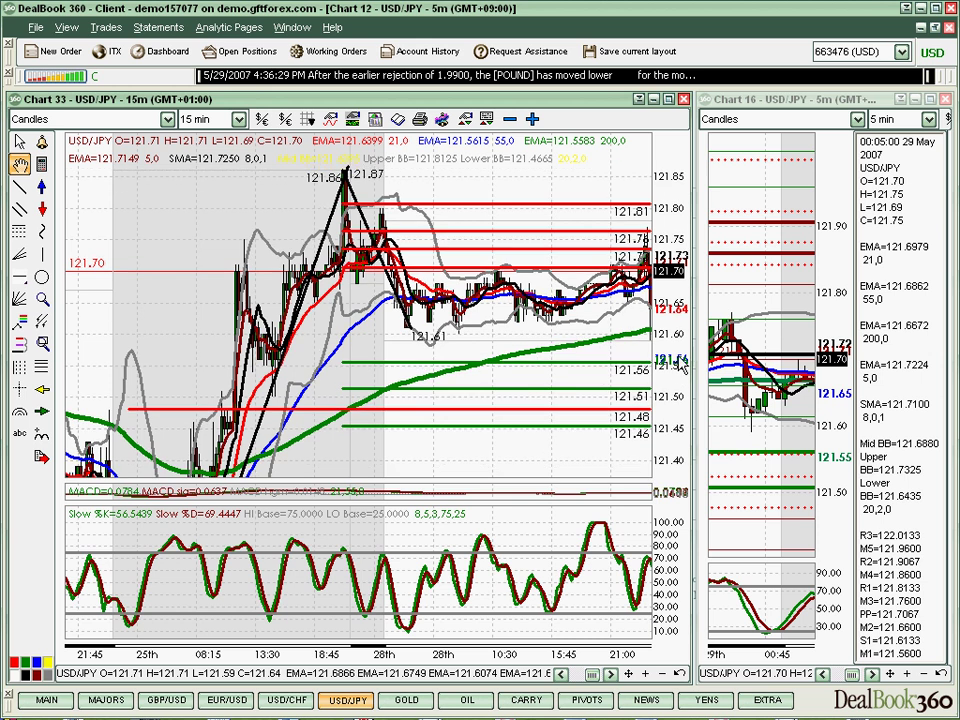
left_click_drag(658, 300, 660, 166)
left_click_drag(493, 228, 493, 254)
left_click_drag(668, 340, 670, 465)
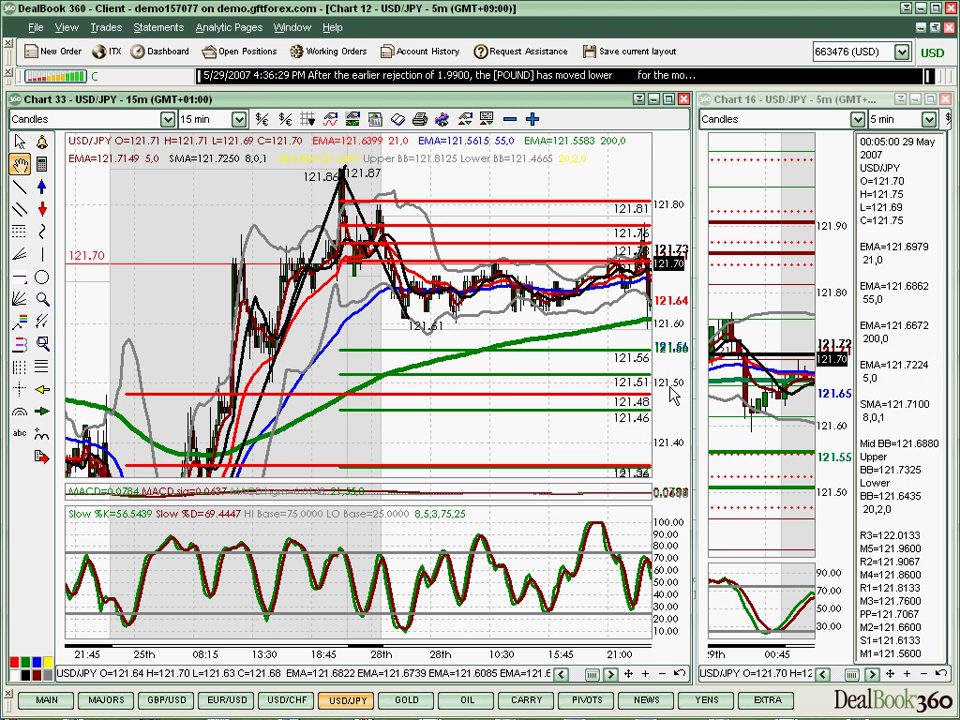
left_click_drag(672, 395, 645, 203)
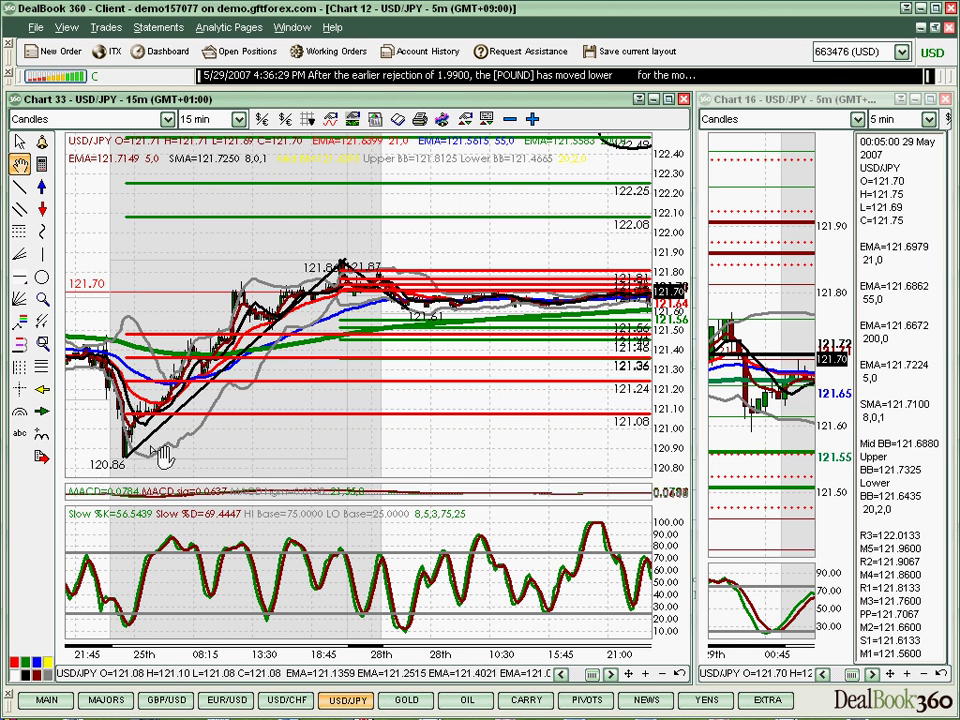
left_click_drag(665, 300, 657, 568)
left_click_drag(662, 300, 679, 420)
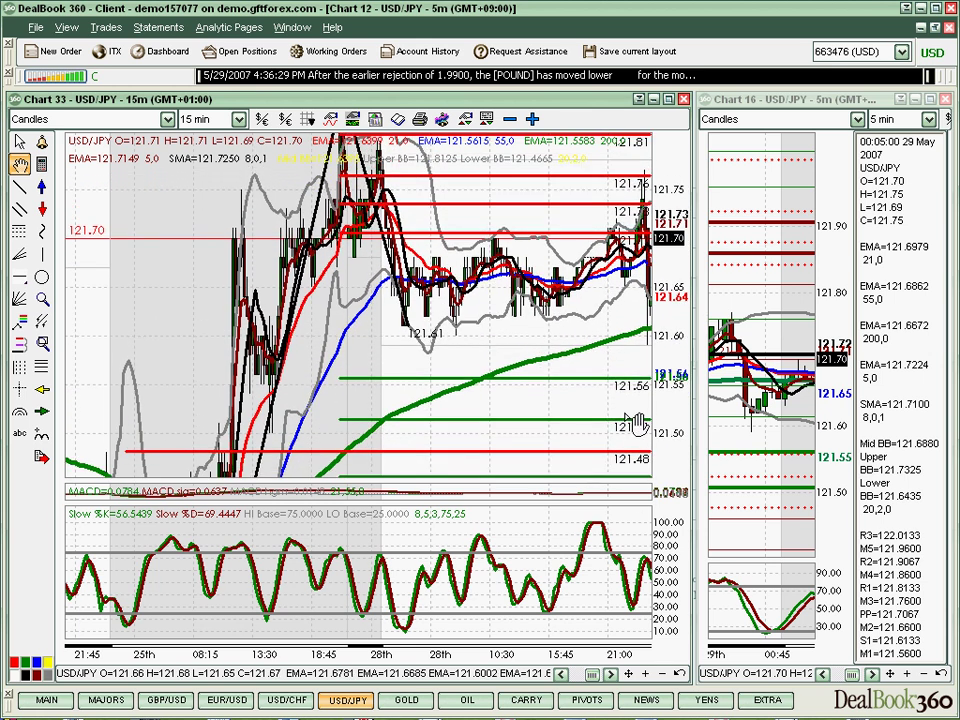
Advance the USD/JPY chart to later bars and compress the price scale to show lower prices
left_click(612, 675)
left_click(612, 675)
left_click(612, 675)
left_click(612, 675)
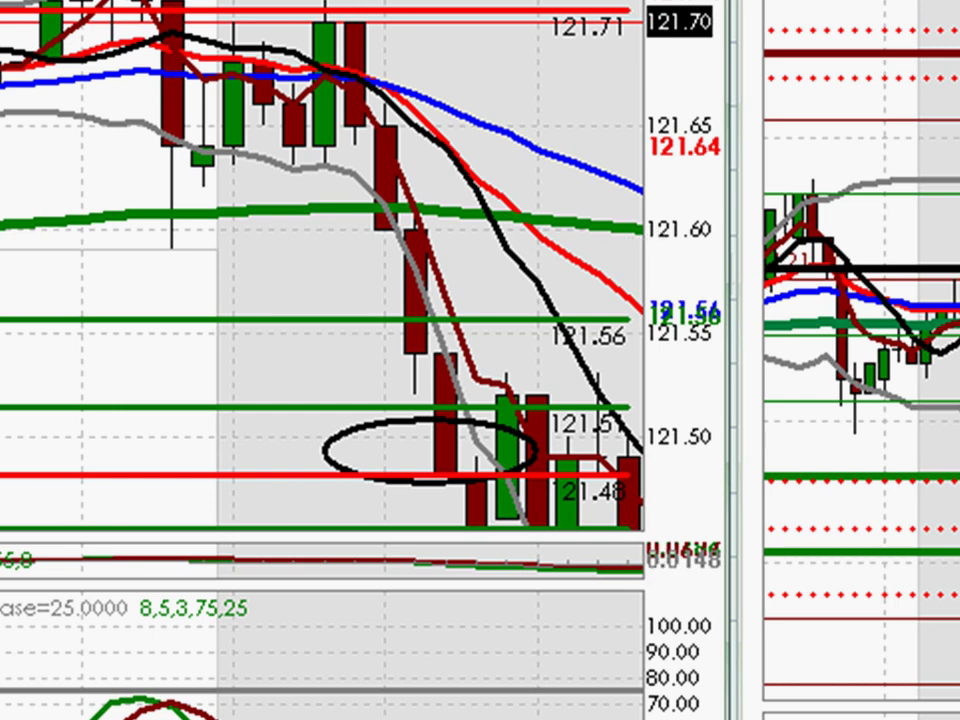
key("Right")
key("Right")
key("Right")
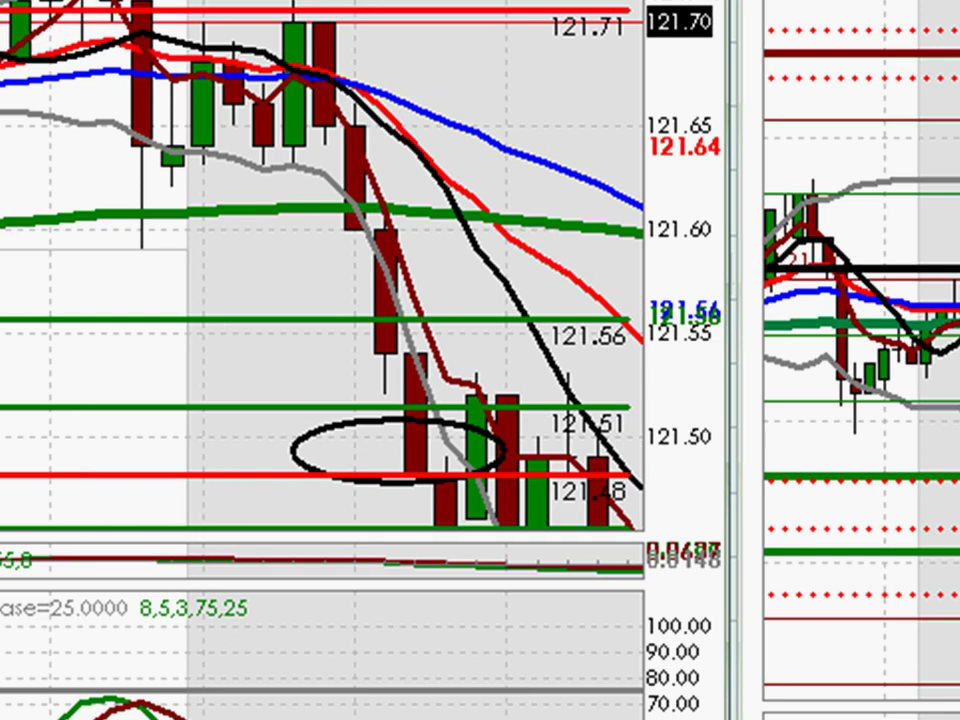
left_click_drag(695, 470, 680, 240)
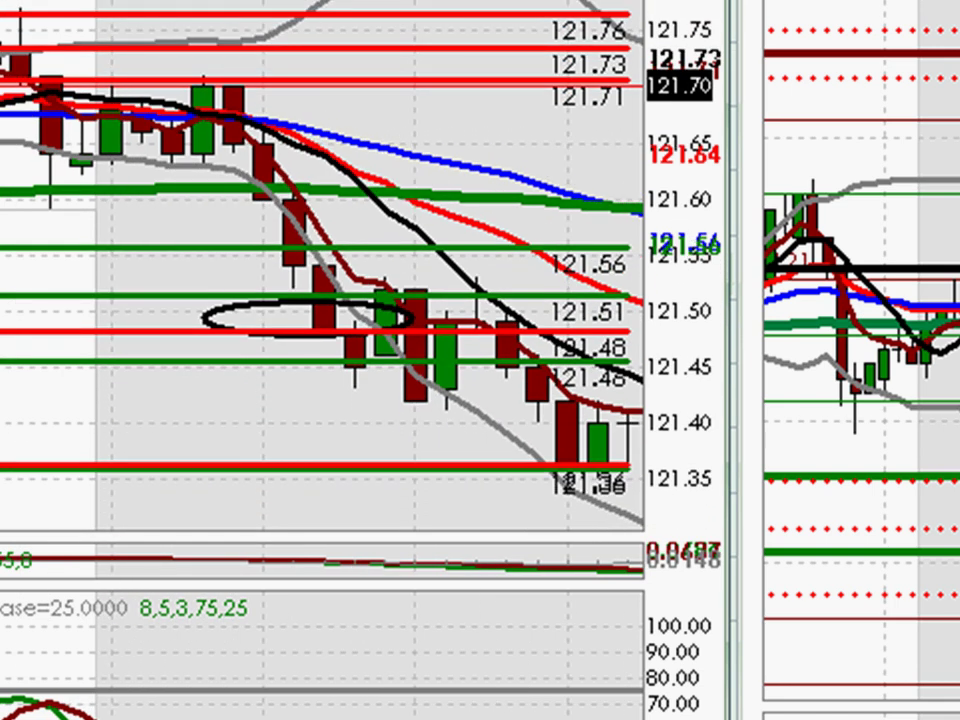
Follow the drop to 121.24, then rescale around 121.45–121.70 and step back to the earlier falling bars
key("Right")
key("Right")
key("Right")
key("Right")
key("Right")
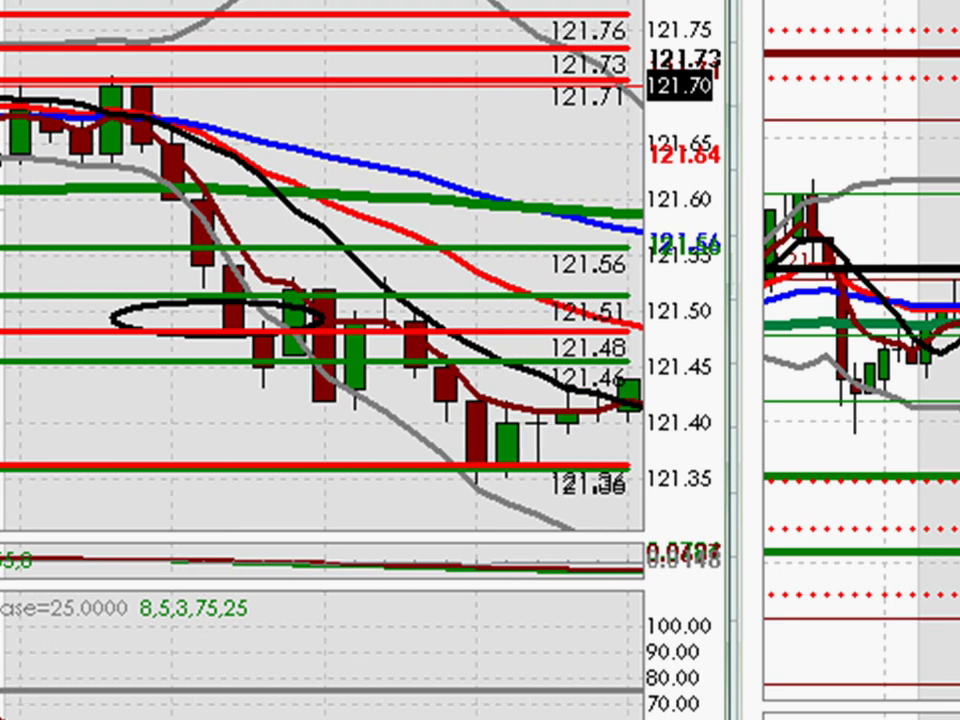
key("Right")
key("Right")
key("Right")
key("Right")
key("Right")
key("Right")
key("Right")
left_click_drag(686, 514, 626, 375)
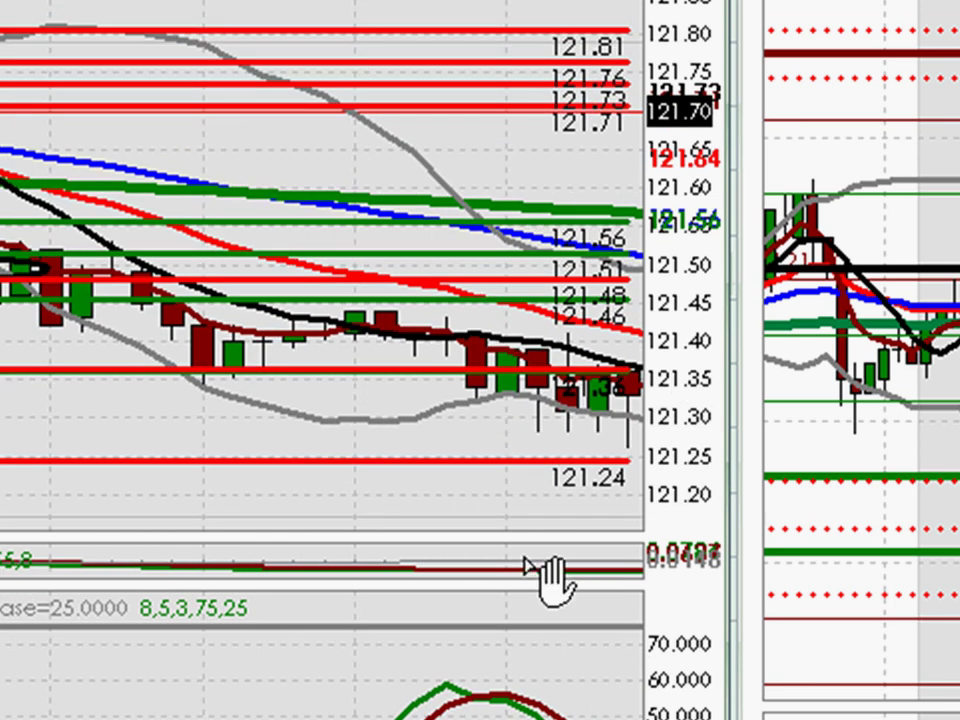
key("Right")
key("Right")
key("Right")
key("Right")
key("Right")
key("Right")
key("Right")
key("Right")
key("Right")
key("Right")
key("Right")
key("Right")
key("Right")
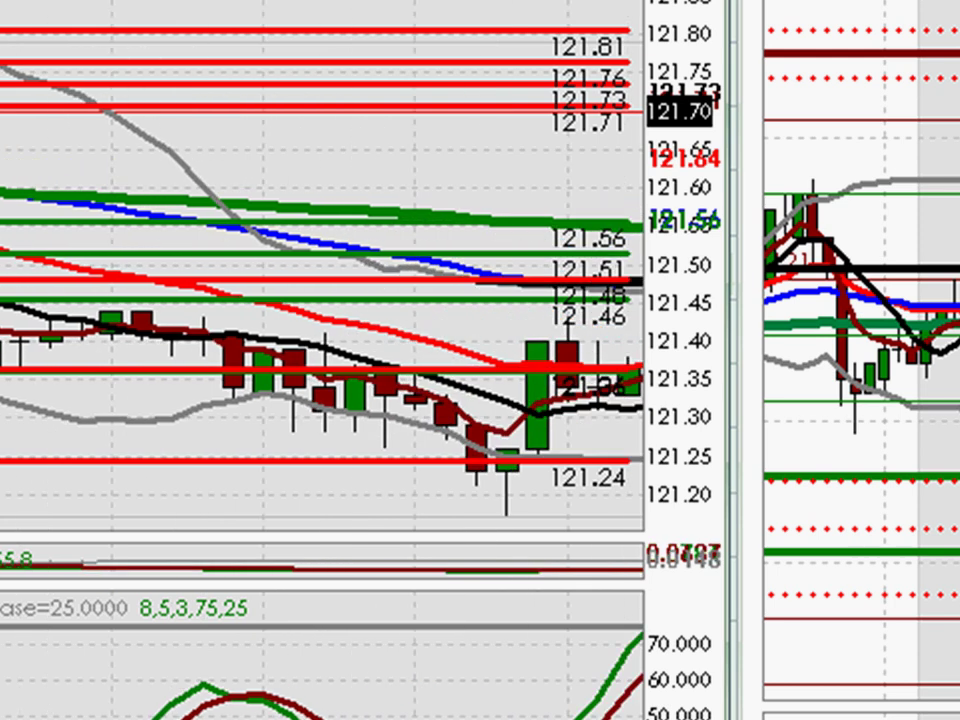
key("Right")
key("Right")
key("Right")
key("Right")
key("Right")
key("Right")
key("Right")
key("Right")
key("Right")
key("Right")
key("Right")
key("Right")
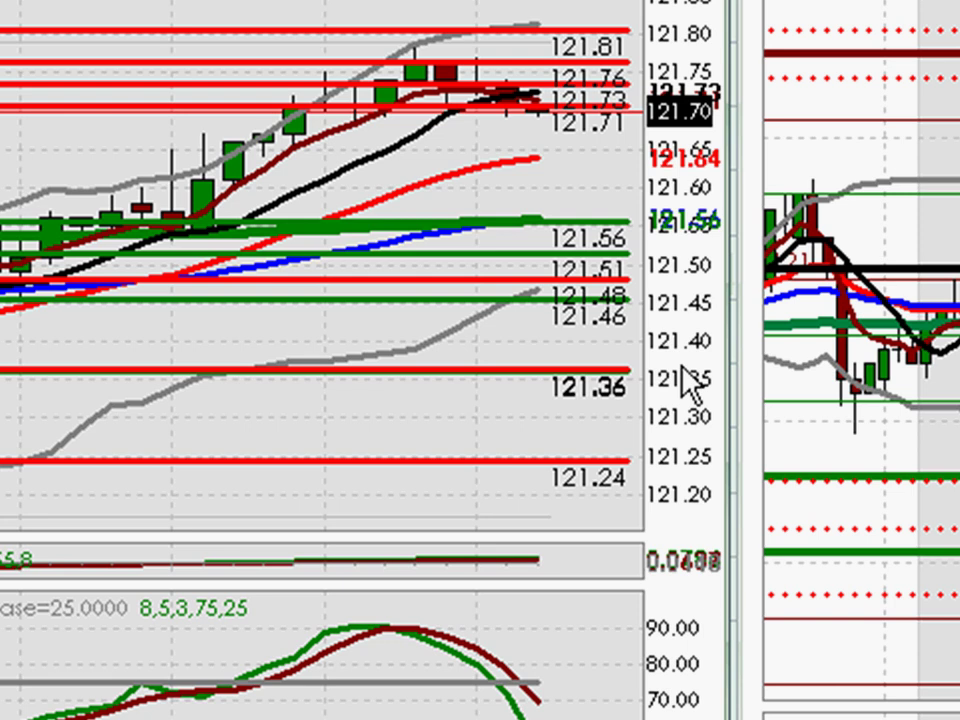
left_click_drag(686, 381, 703, 690)
key("Left")
key("Left")
key("Left")
key("Left")
key("Left")
key("Left")
key("Left")
key("Left")
key("Left")
key("Left")
key("Left")
key("Left")
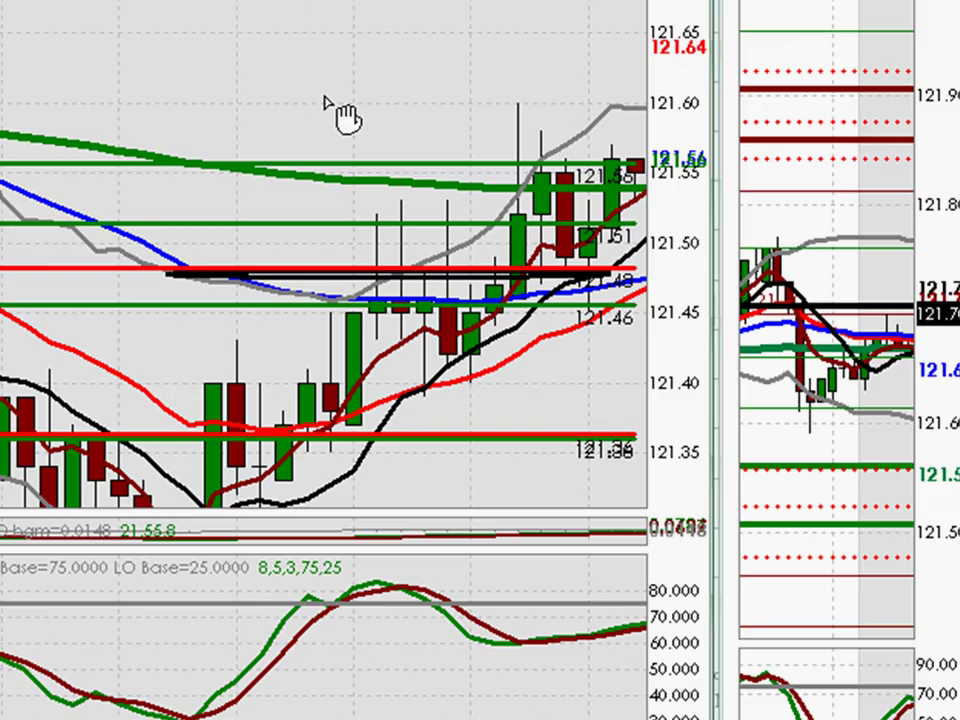